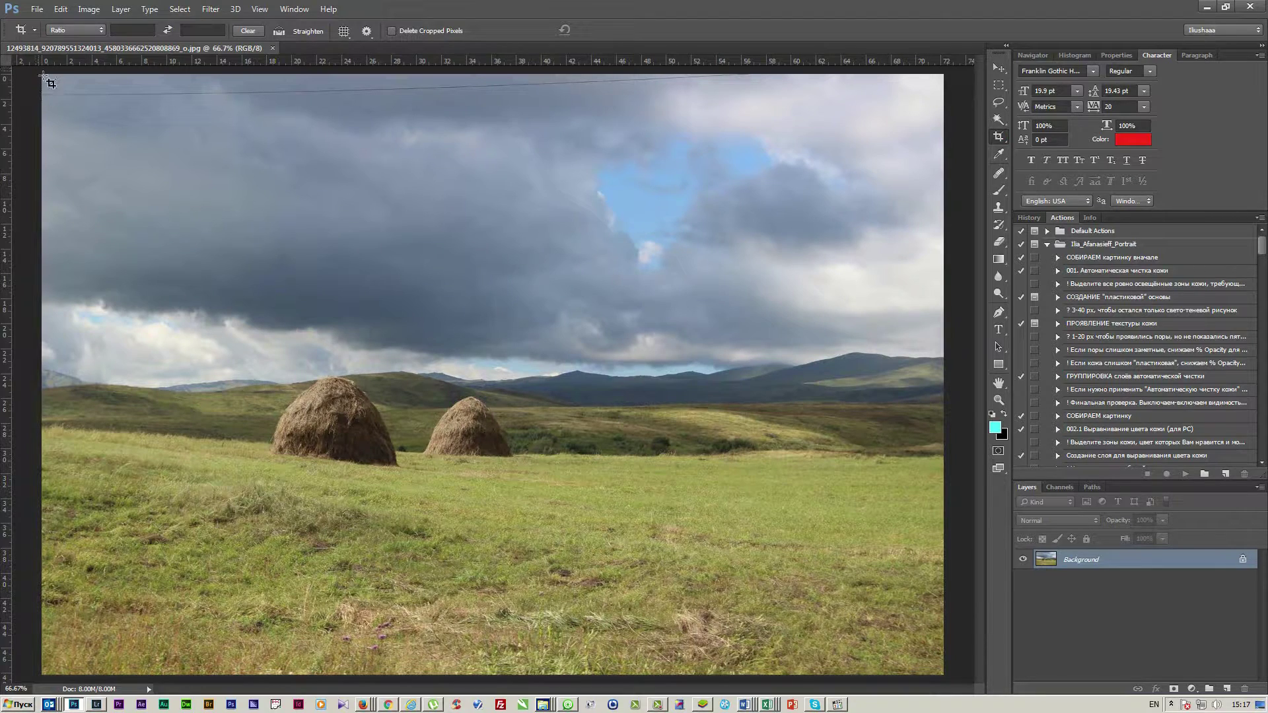
Set the crop frame on the haystack photo to a 3 : 2 aspect ratio
left_click_drag(42, 75, 642, 675)
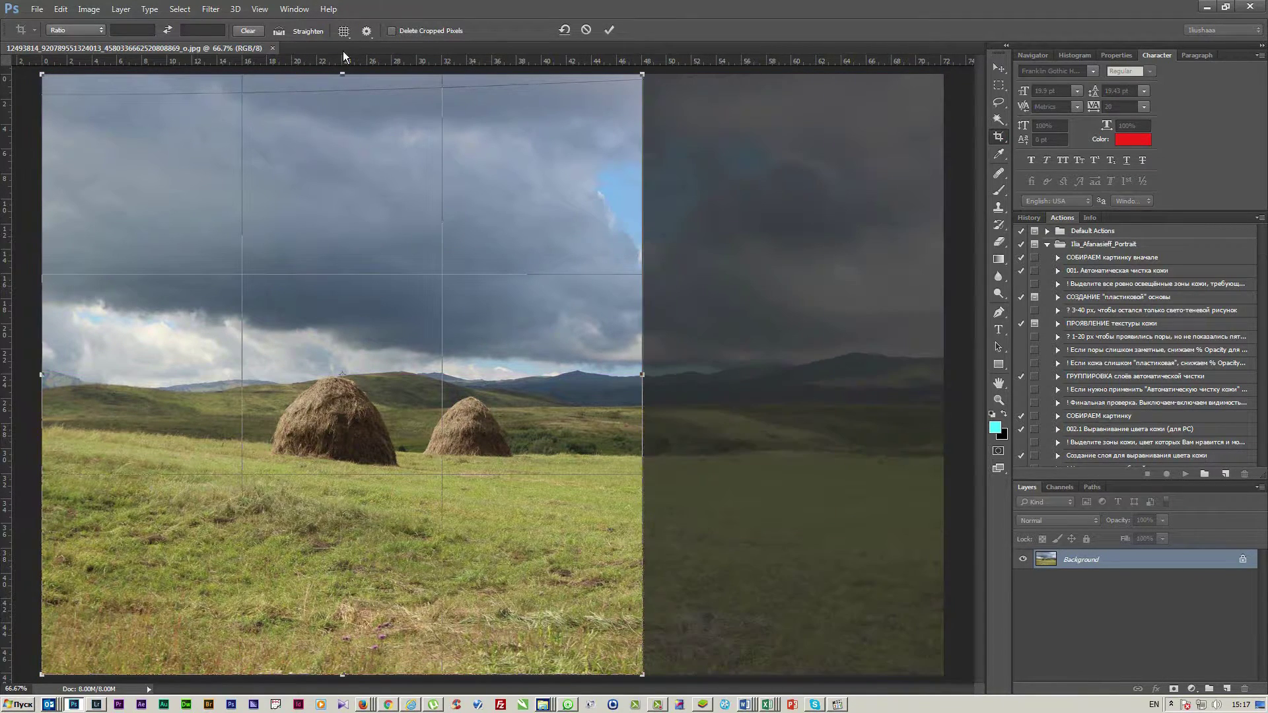
left_click(132, 30)
type("3")
key("Tab")
type("2")
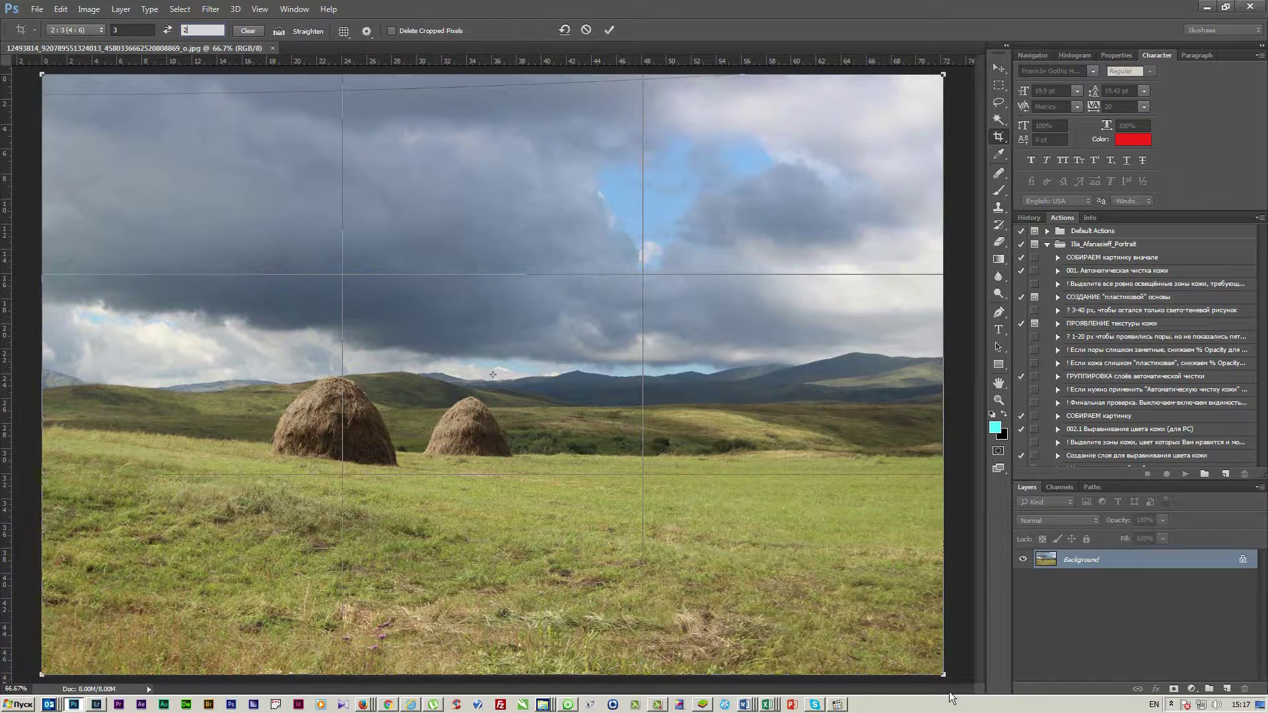
Crop the photo by trimming its side and lower edges while keeping the whole sky, and duplicate the resulting layer
left_click_drag(947, 682, 852, 614)
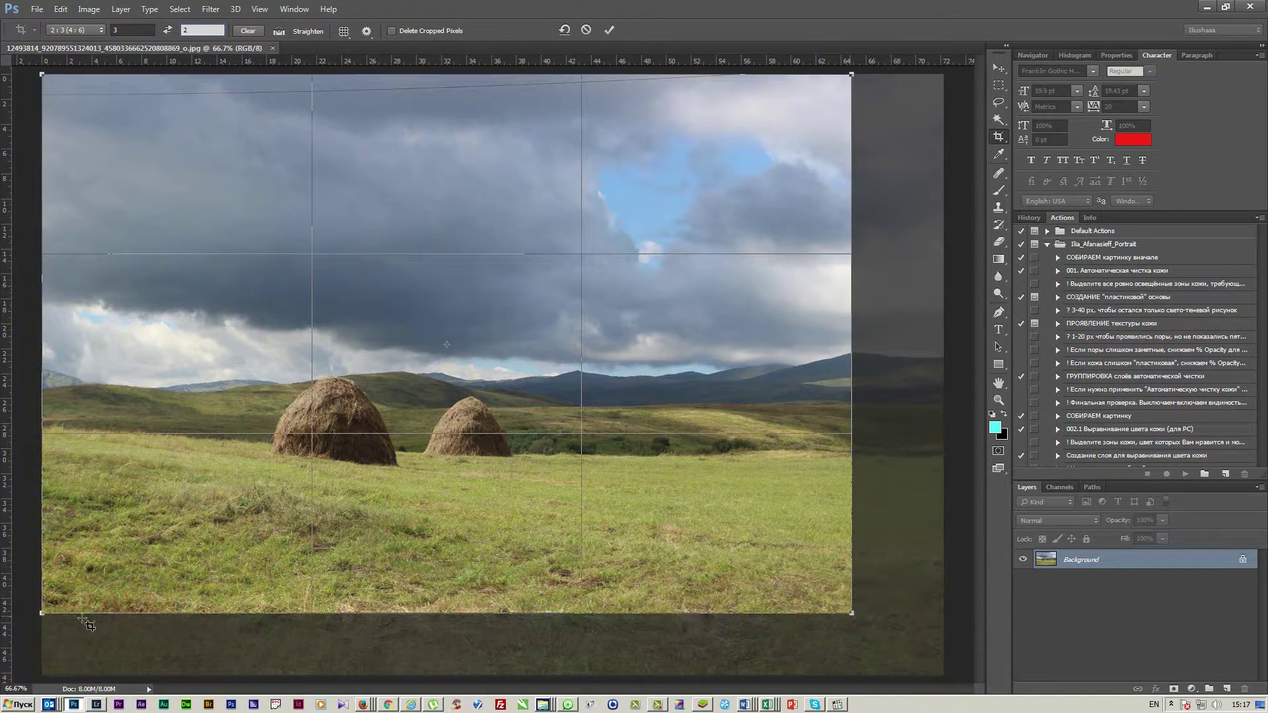
left_click_drag(51, 621, 93, 581)
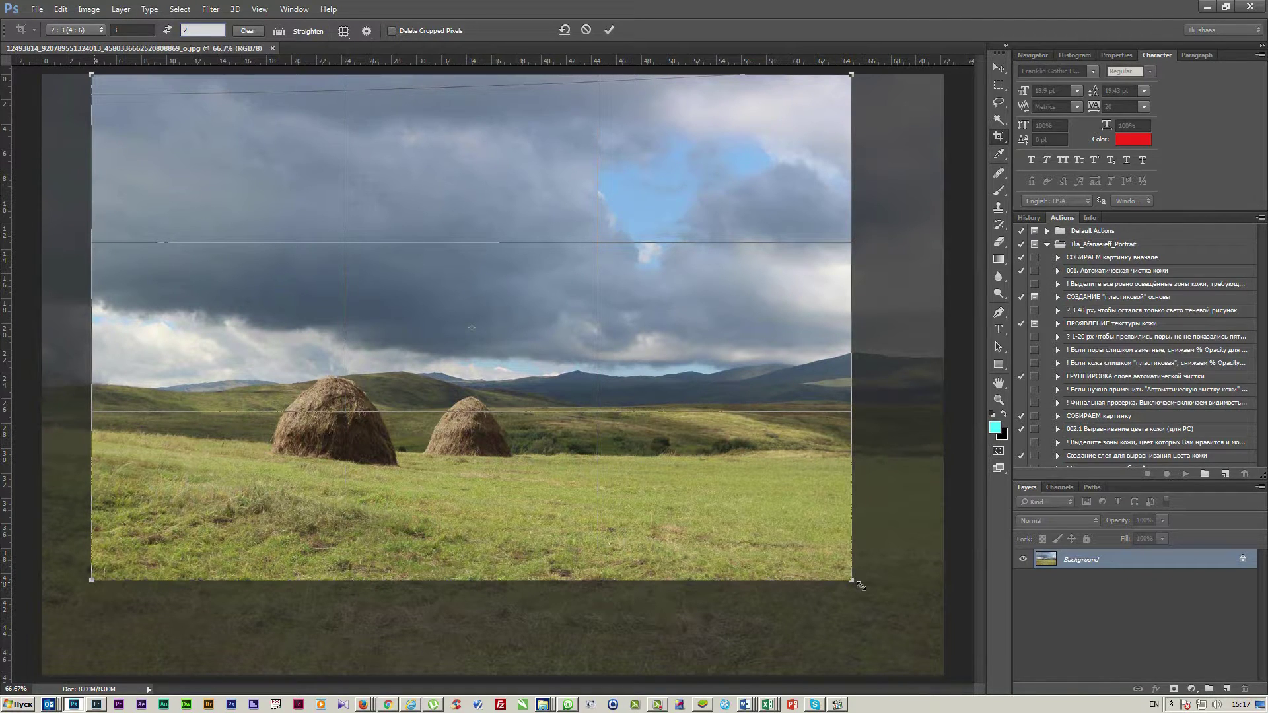
mouse_move(860, 585)
left_mouse_down()
mouse_move(898, 611)
mouse_move(856, 583)
left_mouse_up()
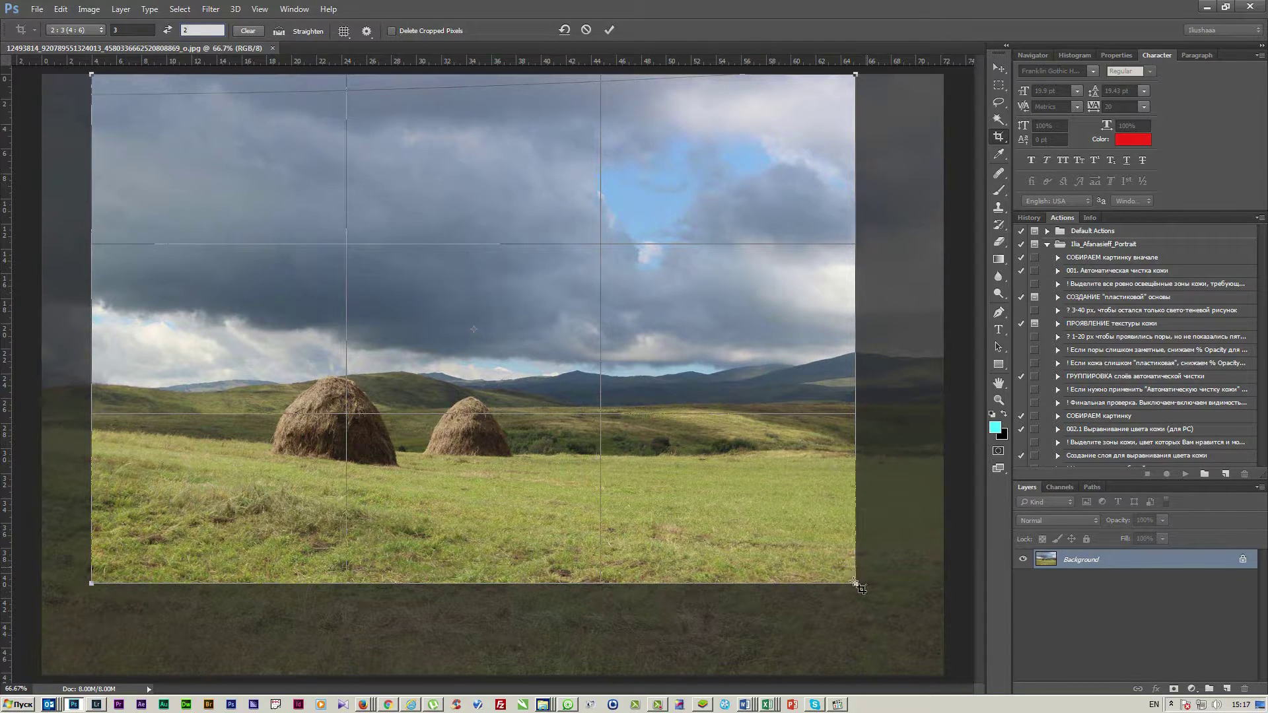
left_click_drag(858, 586, 888, 602)
left_click_drag(97, 607, 69, 625)
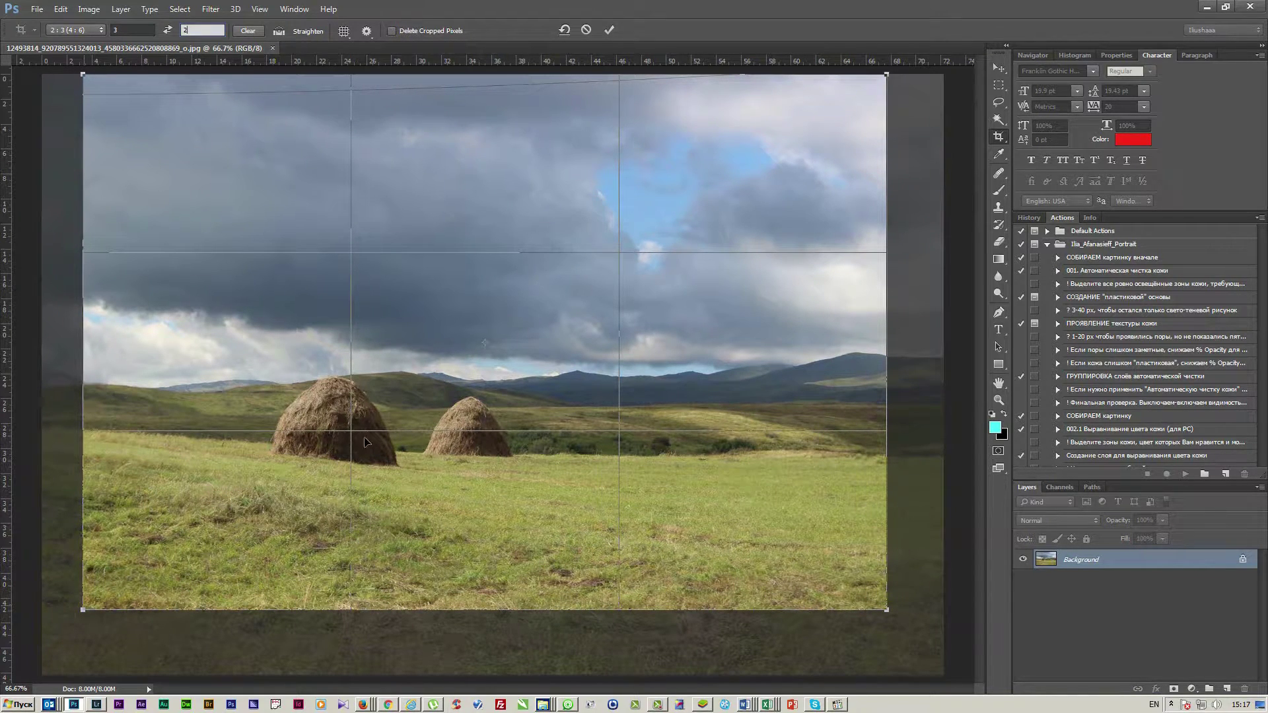
key("Return")
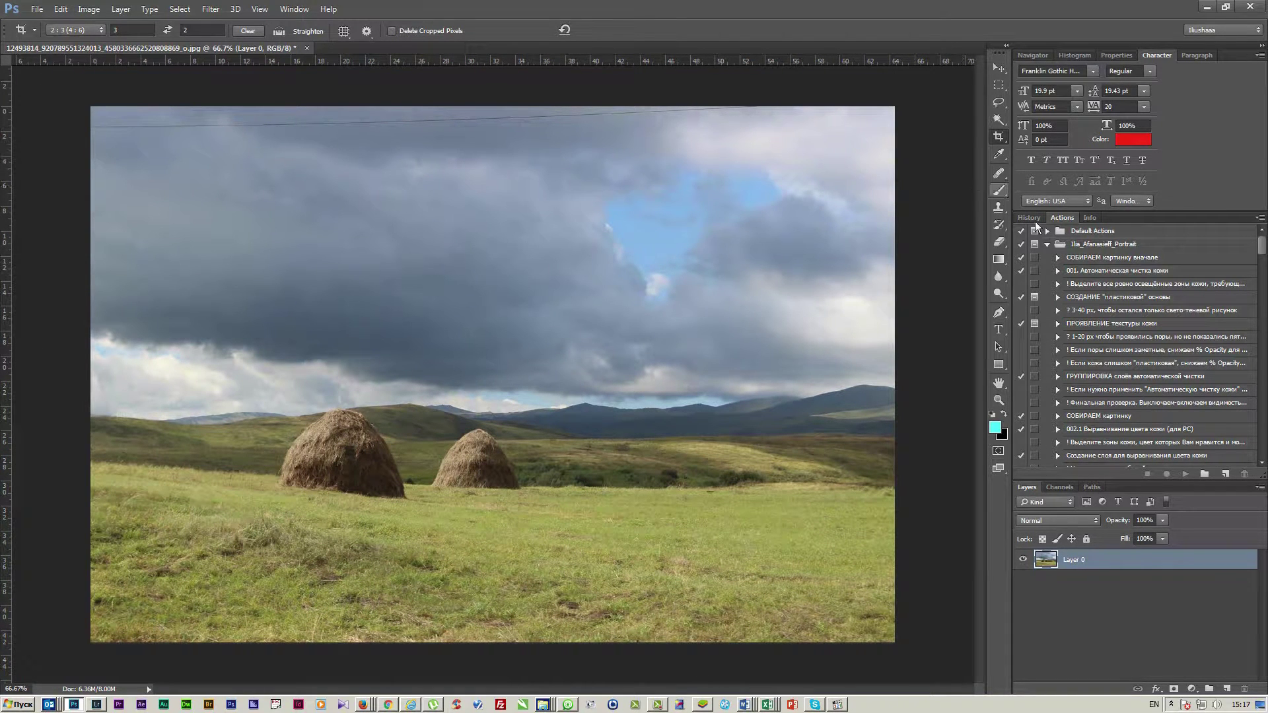
key("ctrl+j")
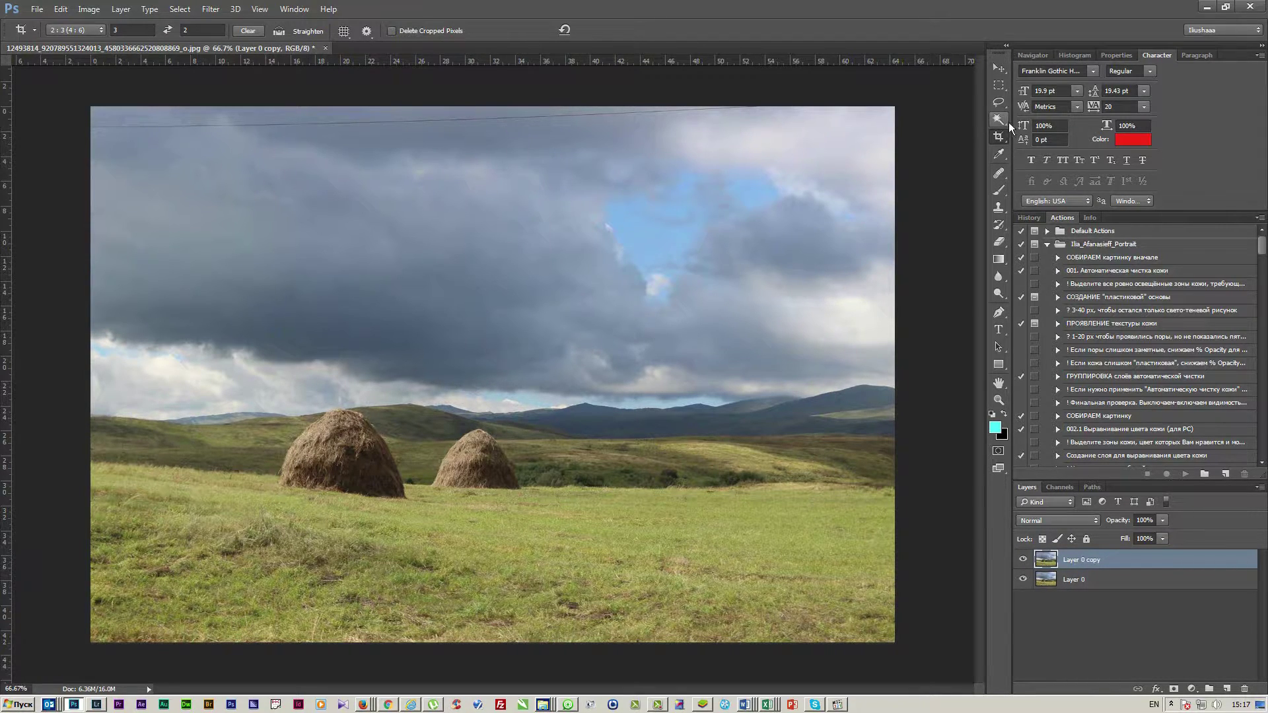
left_click(1000, 209)
left_click(1008, 177)
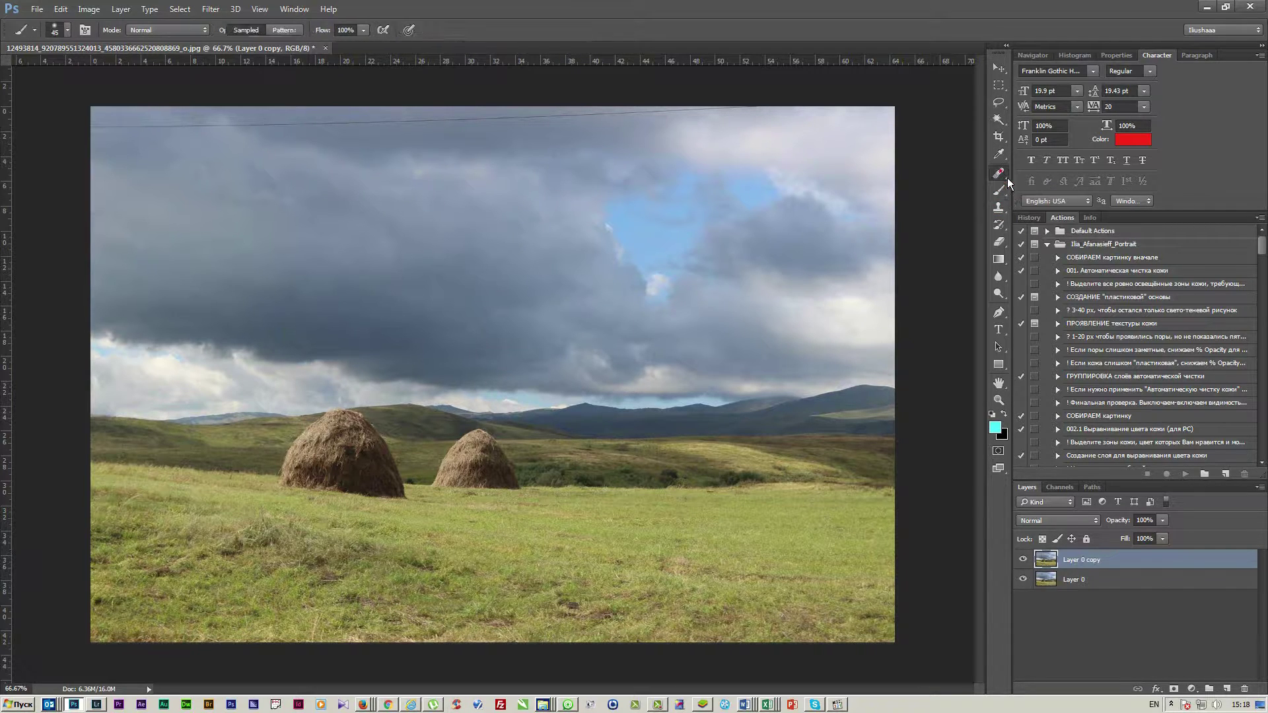
left_click(1060, 187)
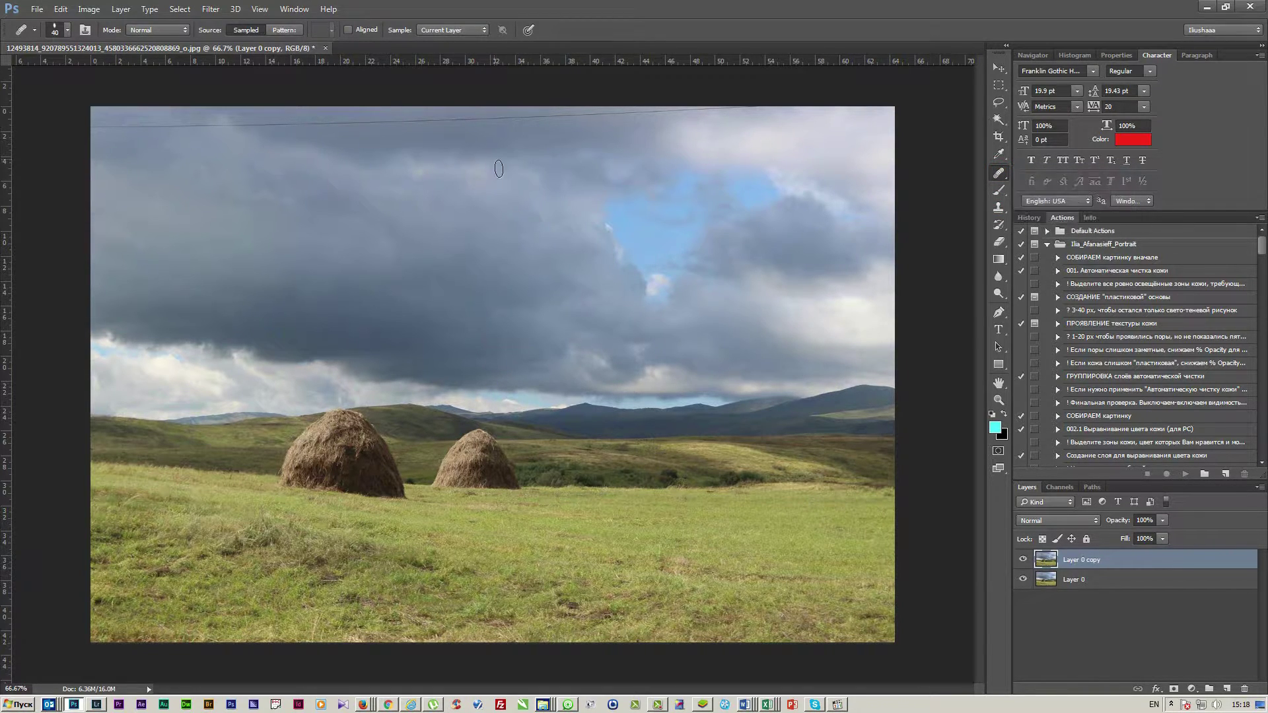
left_click(96, 132)
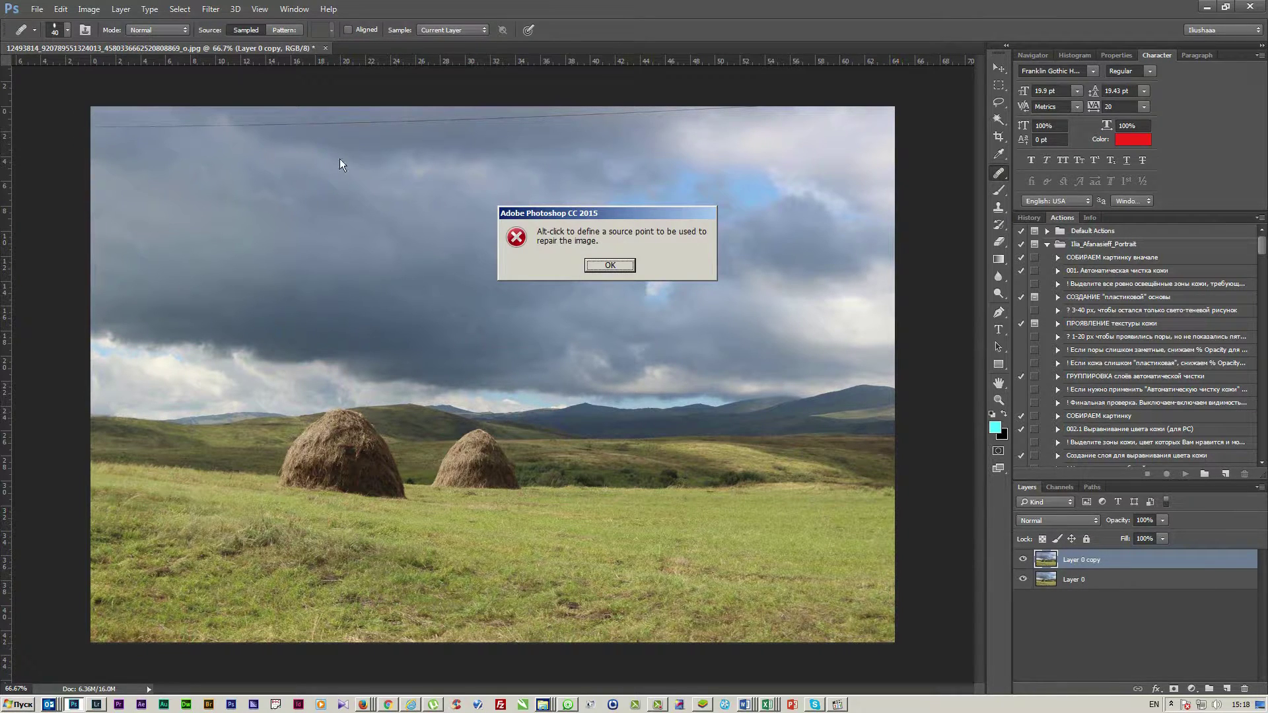
key("Return")
Remove the thin wire across the upper sky with the Spot Healing Brush in Content-Aware mode, retouching the leftover traces
left_click(1008, 177)
left_click(1060, 173)
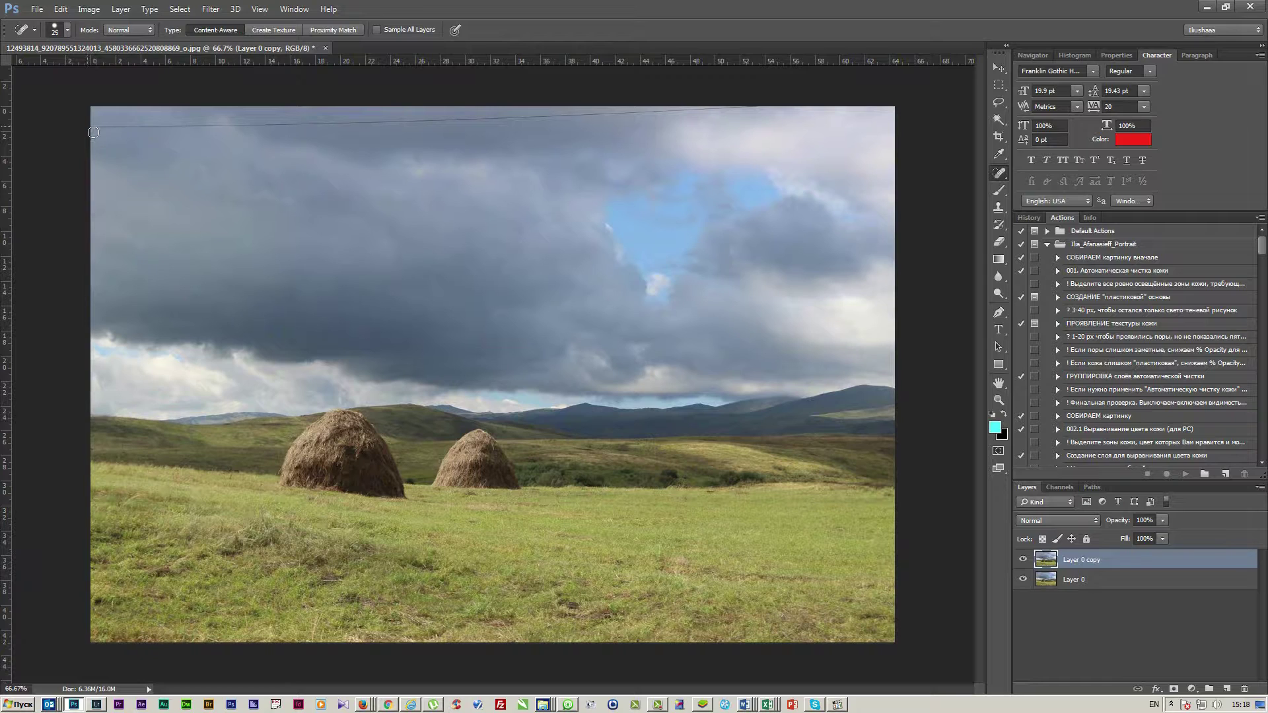
left_click(772, 111, "shift")
left_click(463, 123, "shift")
left_click(449, 119)
left_click(578, 119, "shift")
left_click_drag(410, 125, 510, 125)
left_click_drag(365, 113, 455, 118)
Run the "1. Автоколор на верхнем уровне" action and show the "Улучшение по контрасту" layer at 58% opacity
key("ctrl+F3")
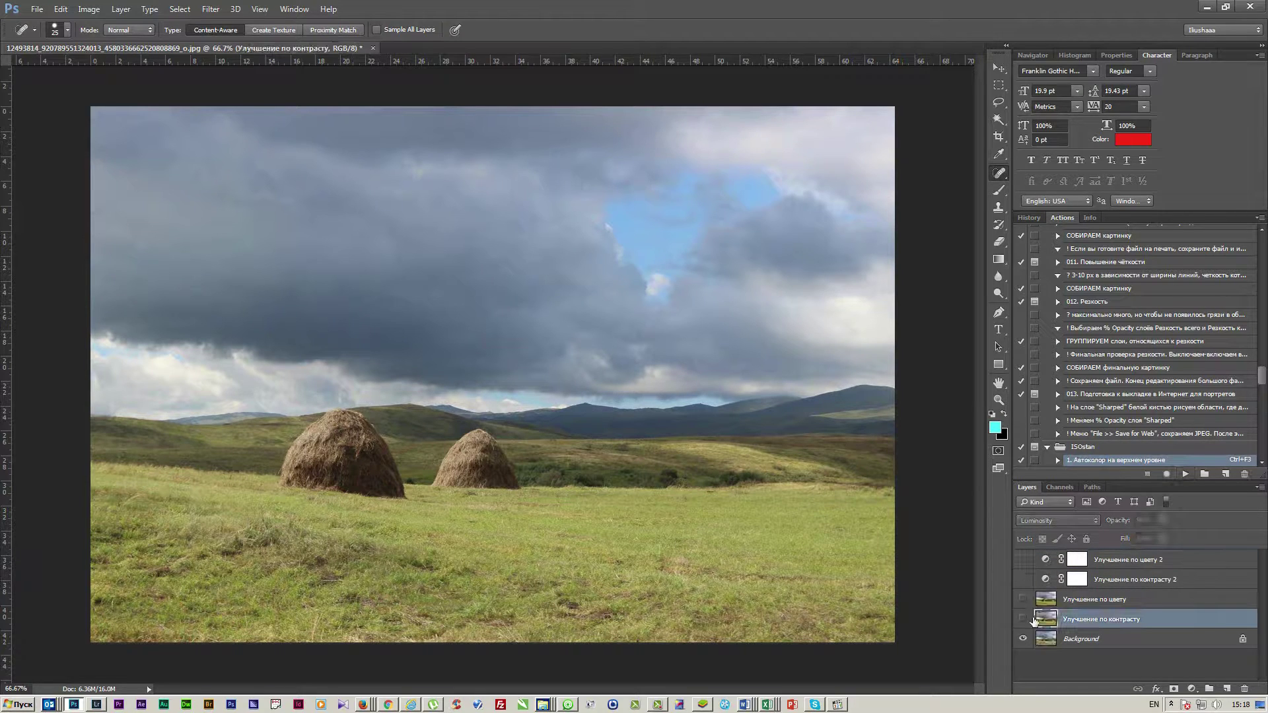
left_click(1026, 619)
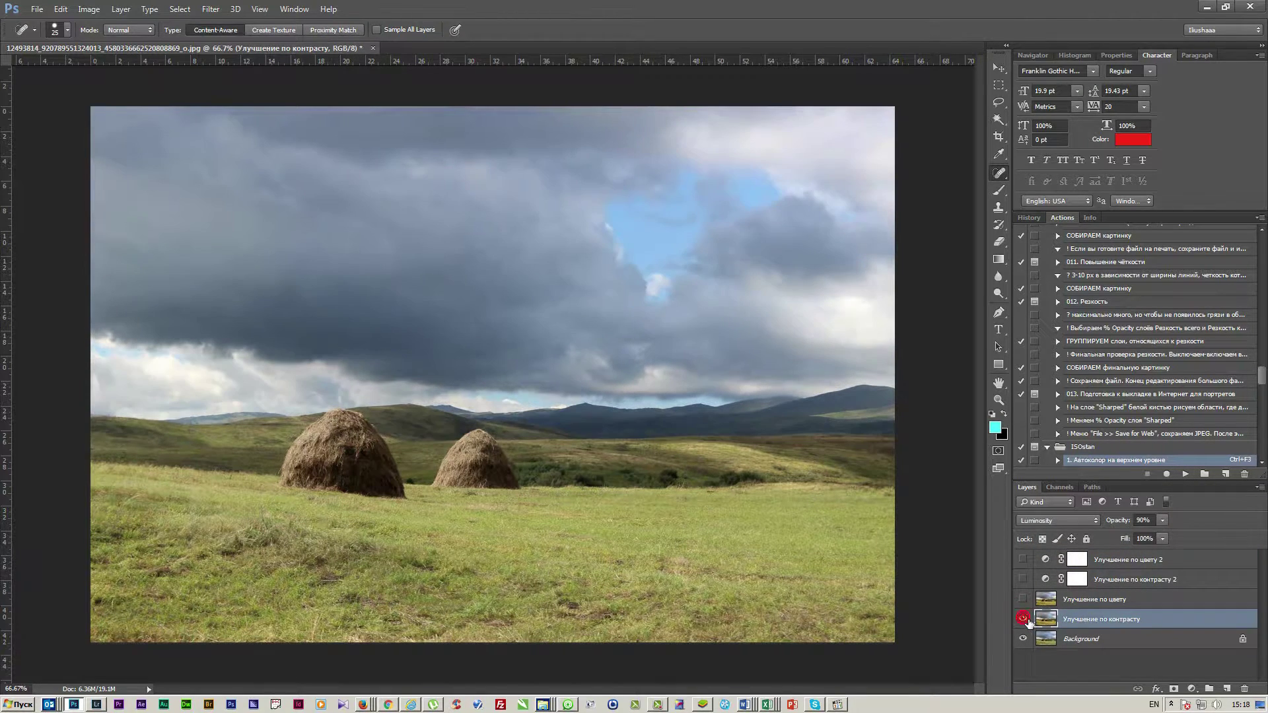
left_click(1026, 620)
left_click(1026, 619)
left_click(1026, 619)
left_click(1025, 619)
left_click(1163, 521)
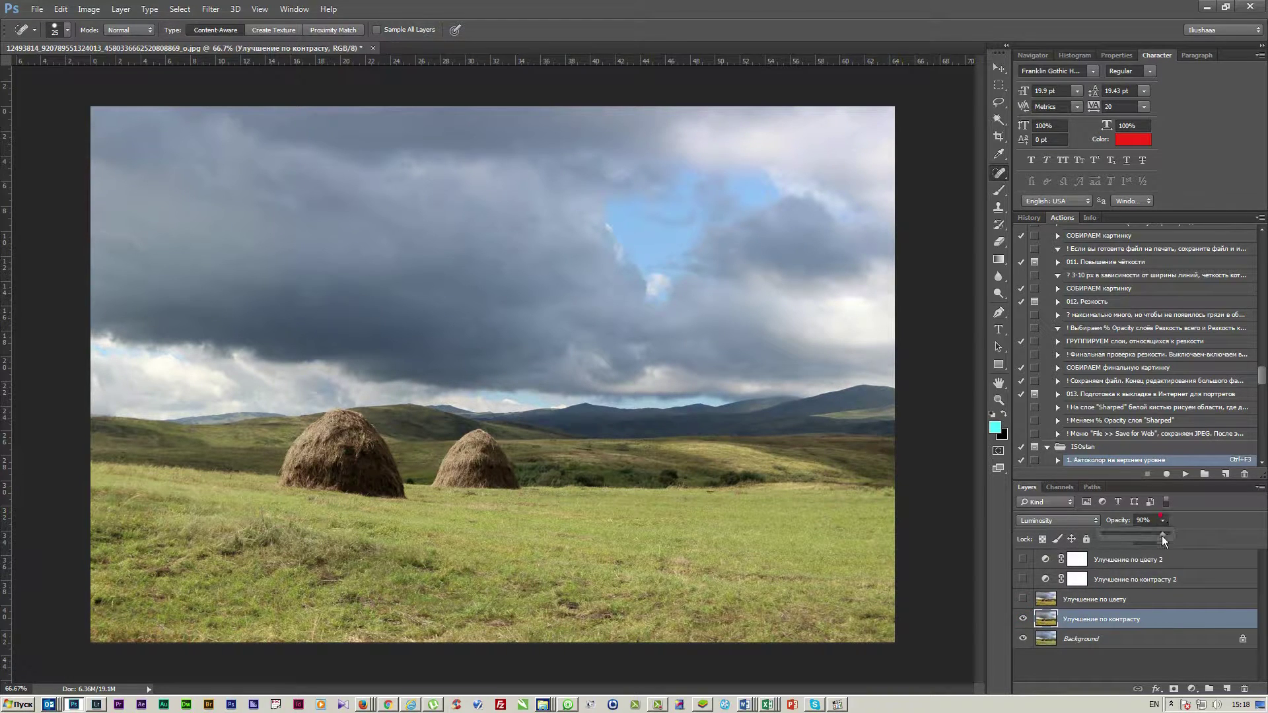
left_click_drag(1162, 537, 1140, 535)
Show the "Улучшение по цвету" layer and set its opacity to 20%
left_click(1025, 598)
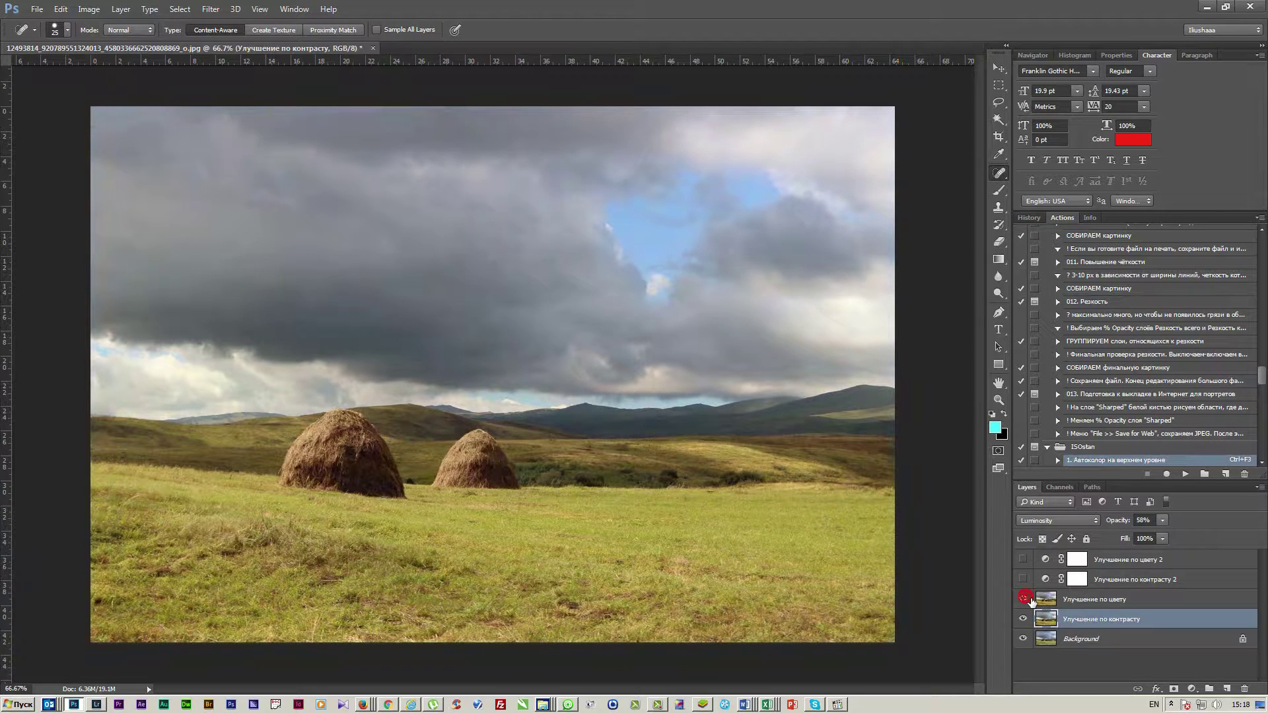
left_click(1139, 598)
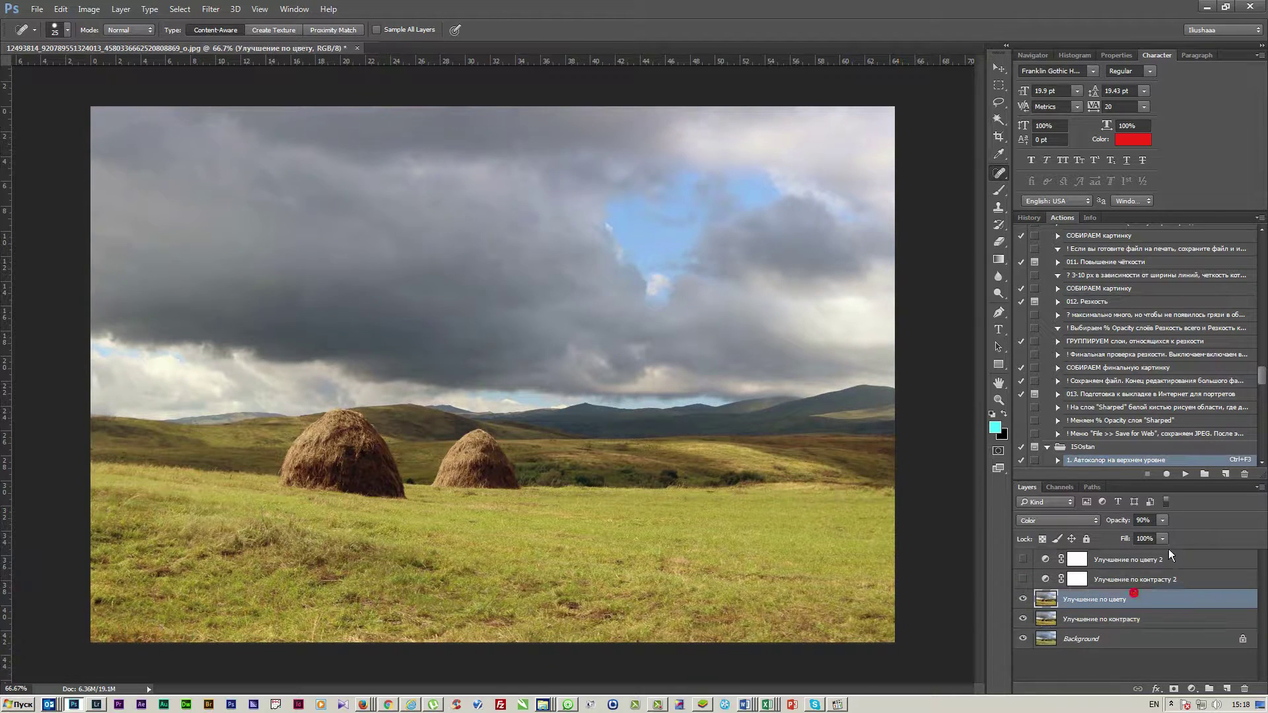
left_click(1163, 521)
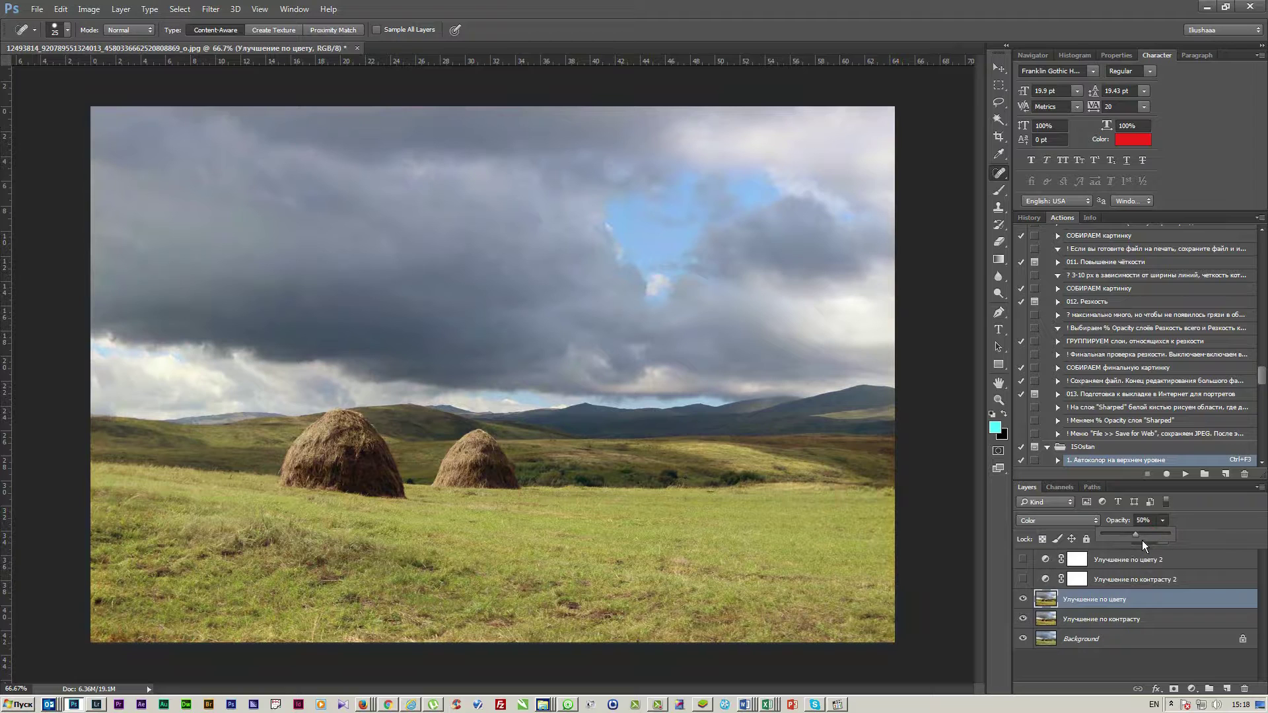
left_click_drag(1124, 545, 1122, 545)
Flatten the image, discarding the hidden layers
left_click(1262, 487)
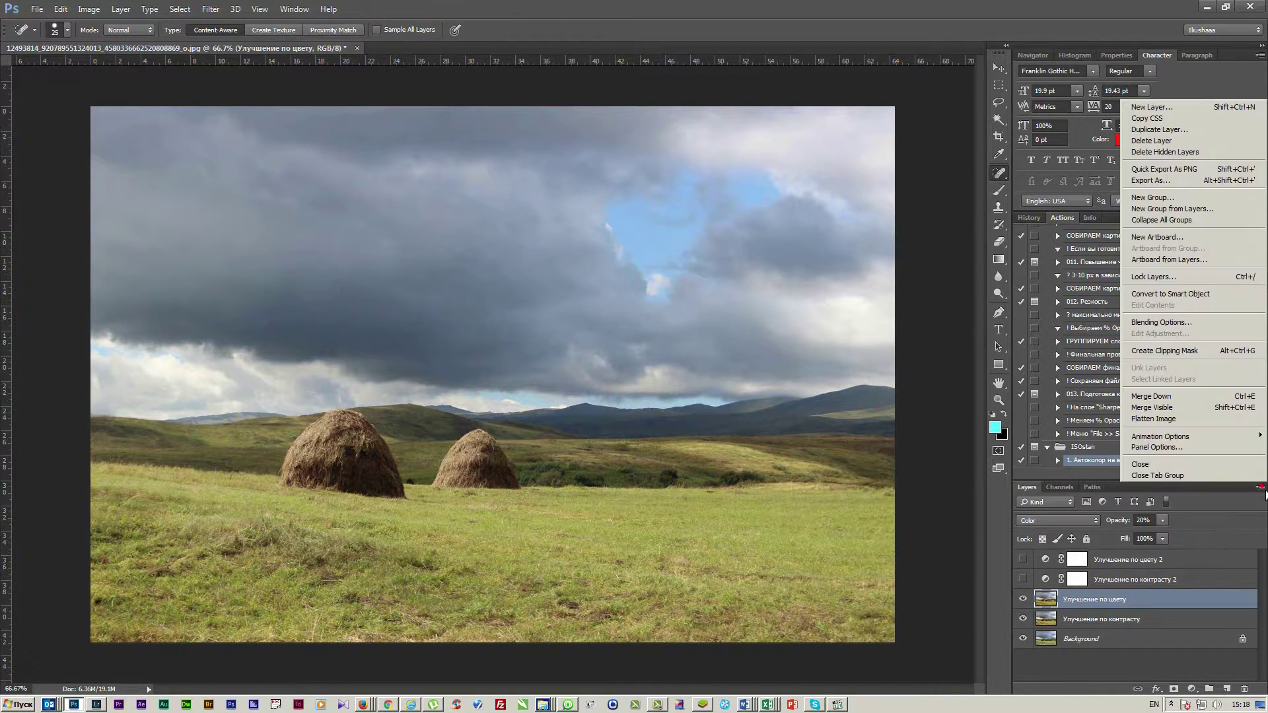
left_click(1125, 606)
left_click(1260, 487)
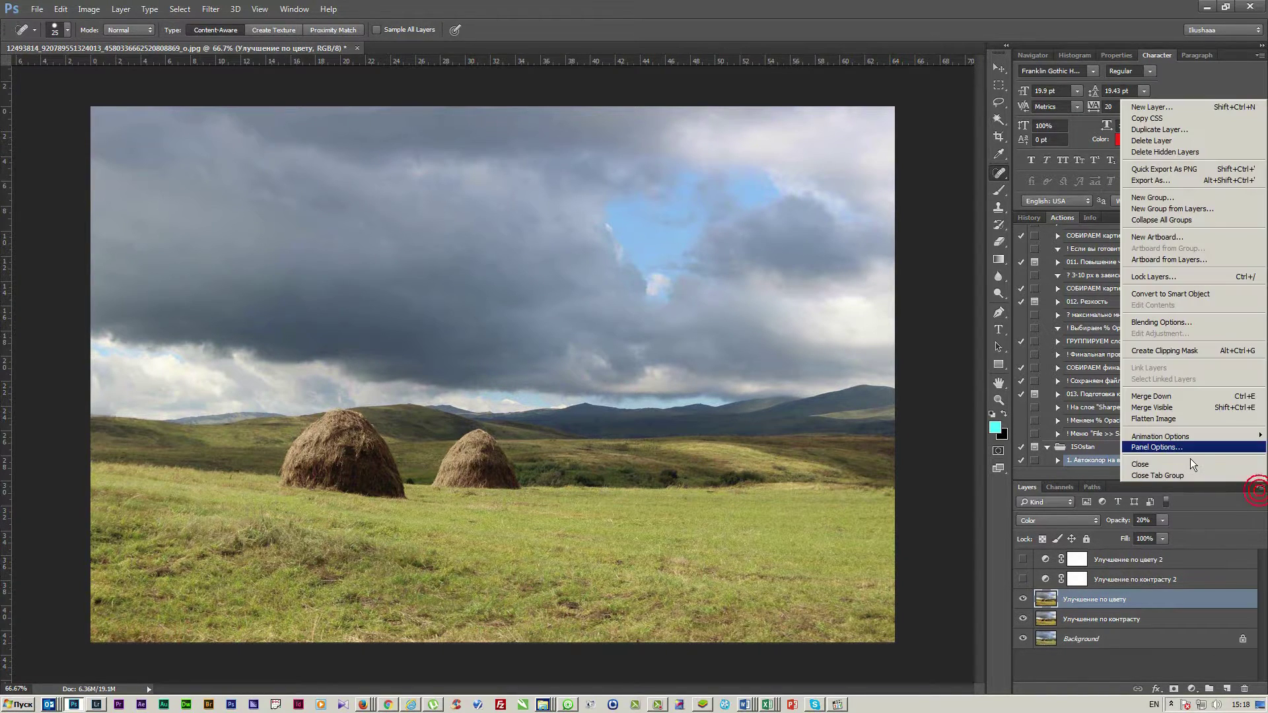
left_click(1153, 419)
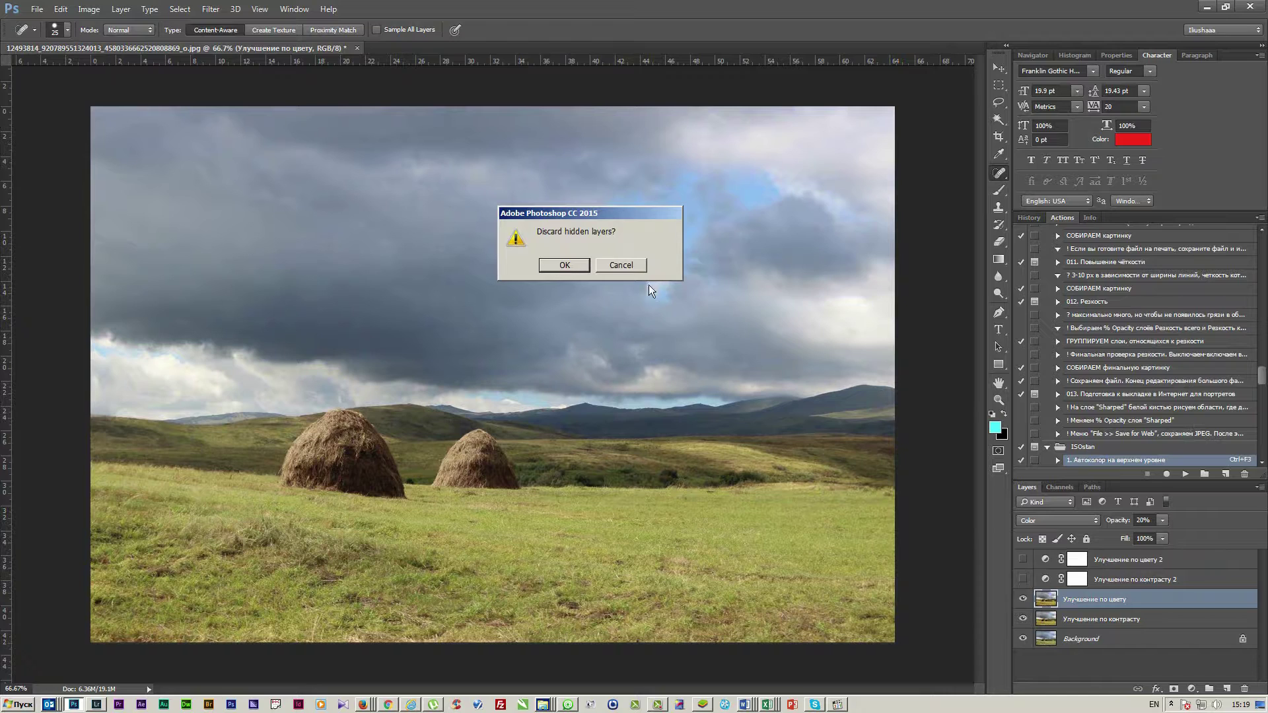
left_click(566, 264)
Add a Luminosity Curves layer with the local contrast action, then brighten the light cloud tones and darken the dark ones on the image
key("F3")
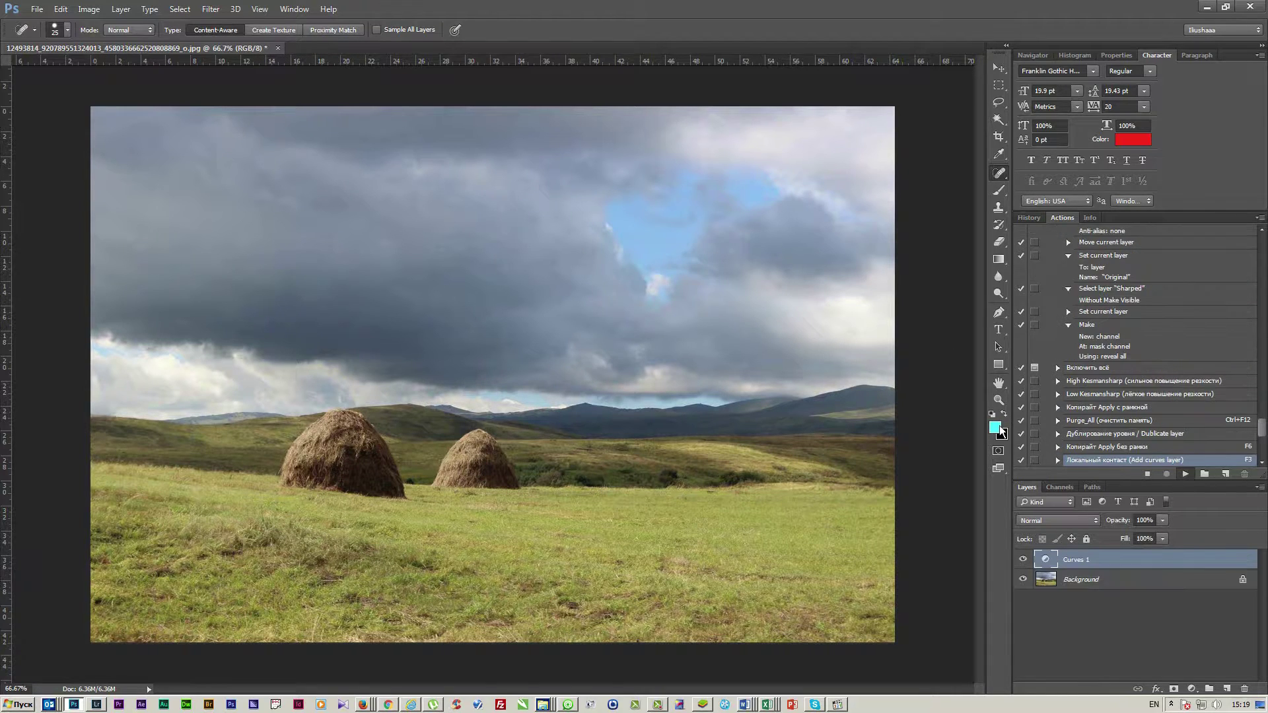
left_click(998, 155)
left_click(1049, 559)
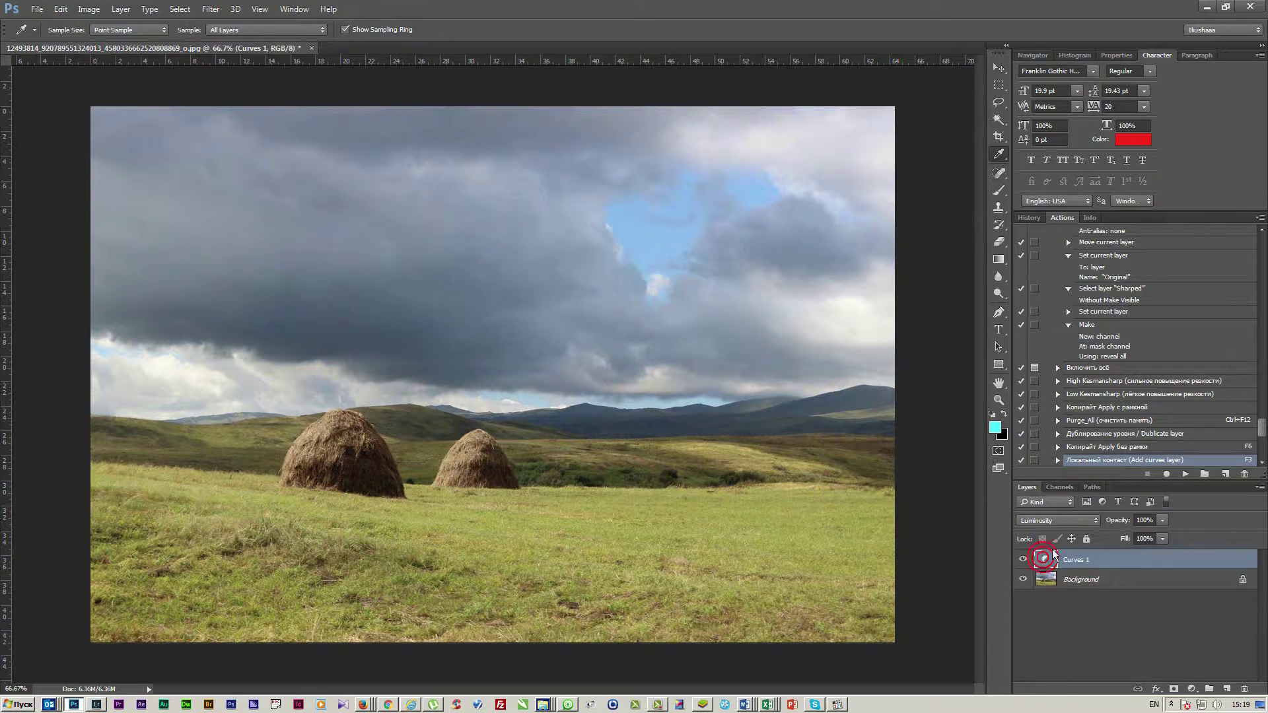
left_click(1049, 559)
left_click(1026, 112)
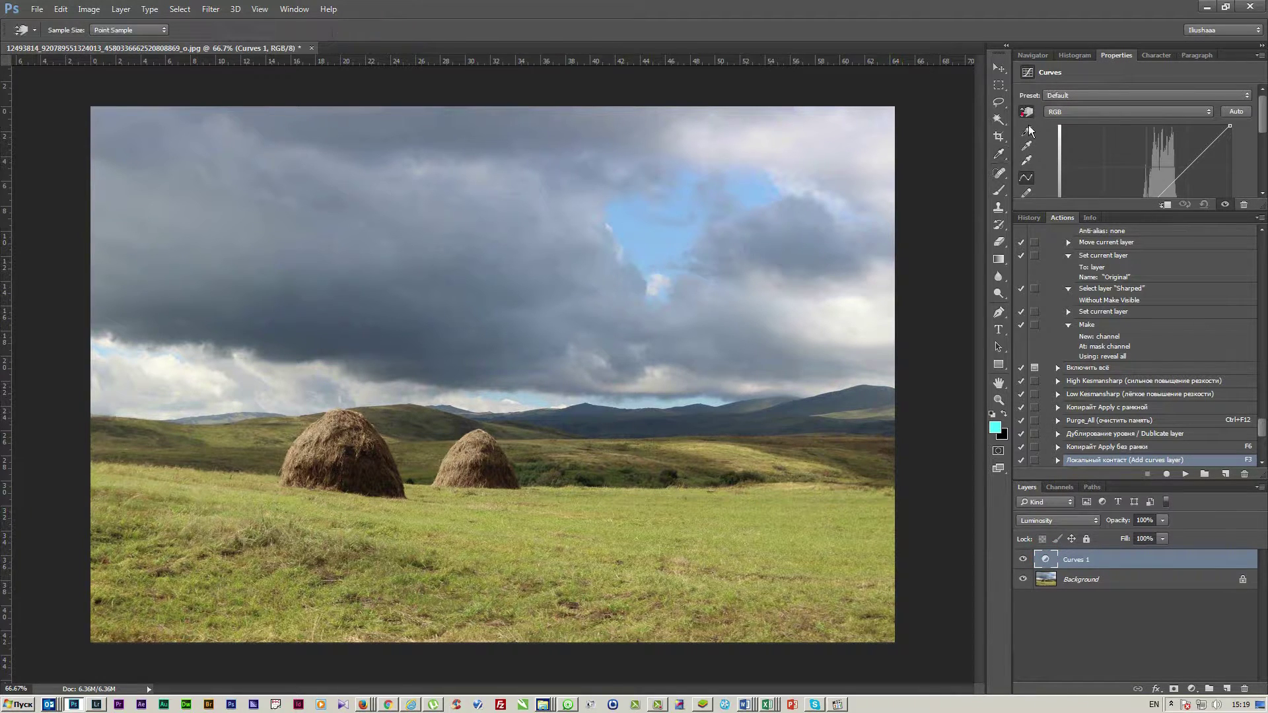
left_click_drag(424, 170, 418, 149)
left_click_drag(365, 328, 367, 362)
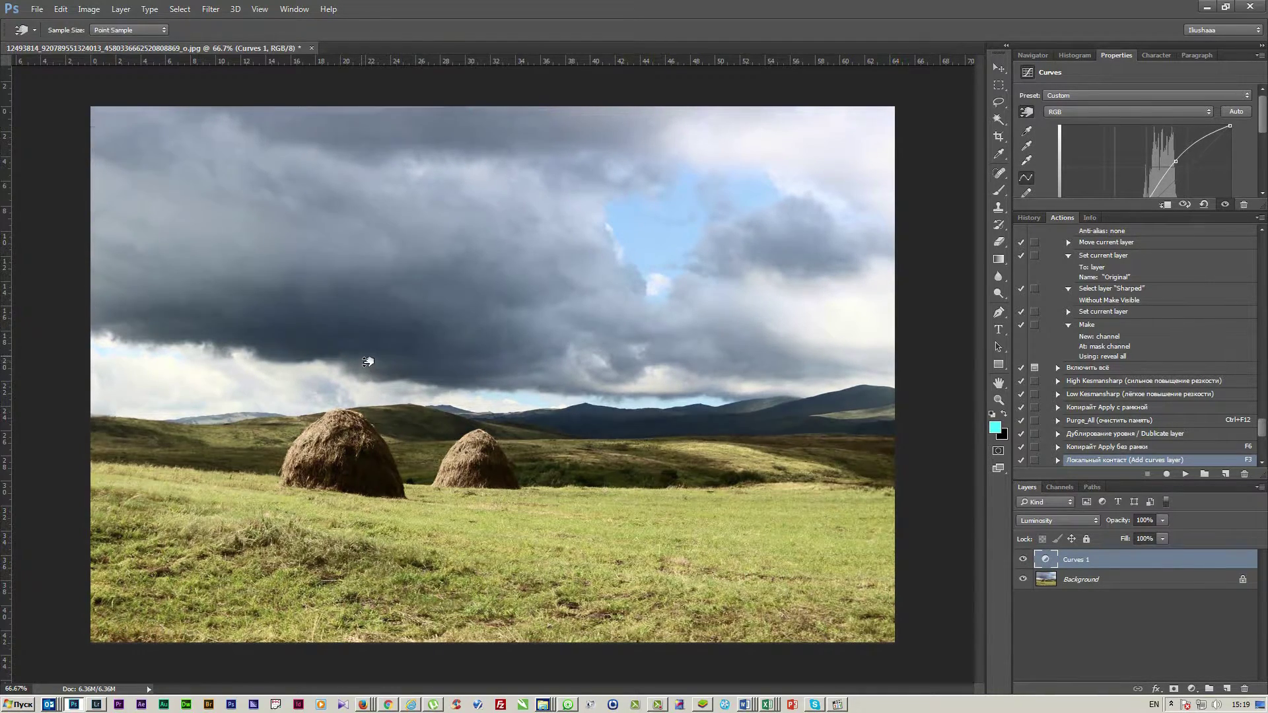
Add a black mask to the Curves 1 layer and paint its contrast into the clouds with a white 200 px brush
left_click(1174, 688, "alt")
key("b")
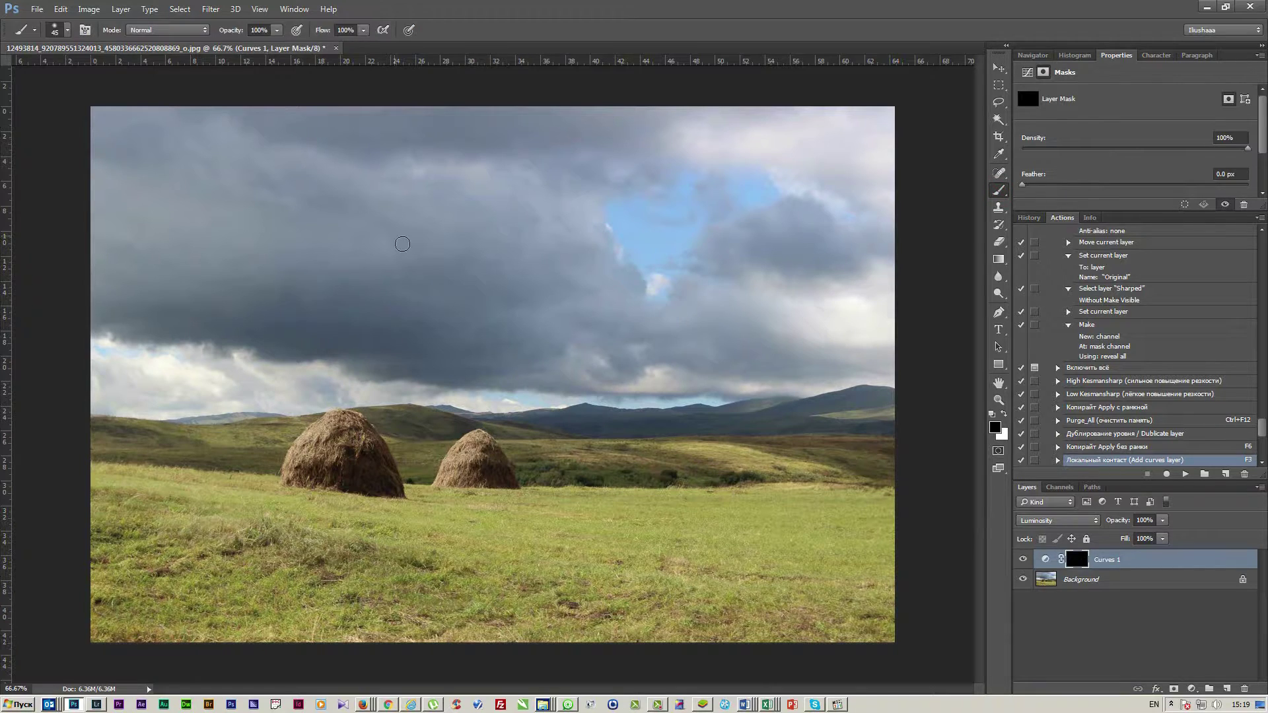
key("bracketright")
key("bracketright")
key("bracketright")
key("bracketright")
key("bracketright")
key("bracketright")
key("bracketright")
key("bracketright")
key("bracketright")
key("bracketright")
key("x")
mouse_move(501, 284)
left_mouse_down()
mouse_move(319, 220)
mouse_move(419, 277)
mouse_move(427, 238)
mouse_move(567, 412)
mouse_move(801, 368)
mouse_move(509, 297)
mouse_move(494, 426)
left_mouse_up()
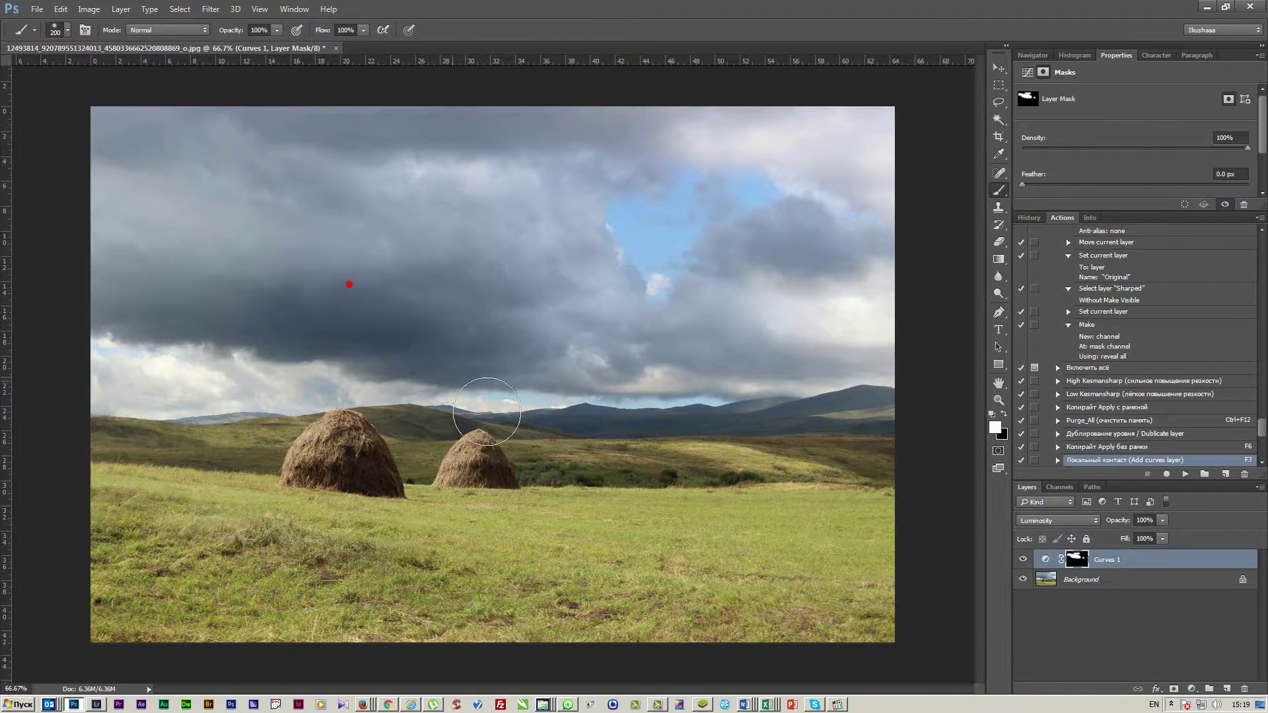
Add a second local contrast Curves layer and shape its curve to brighten the light grass tones and deepen the shadows
key("F3")
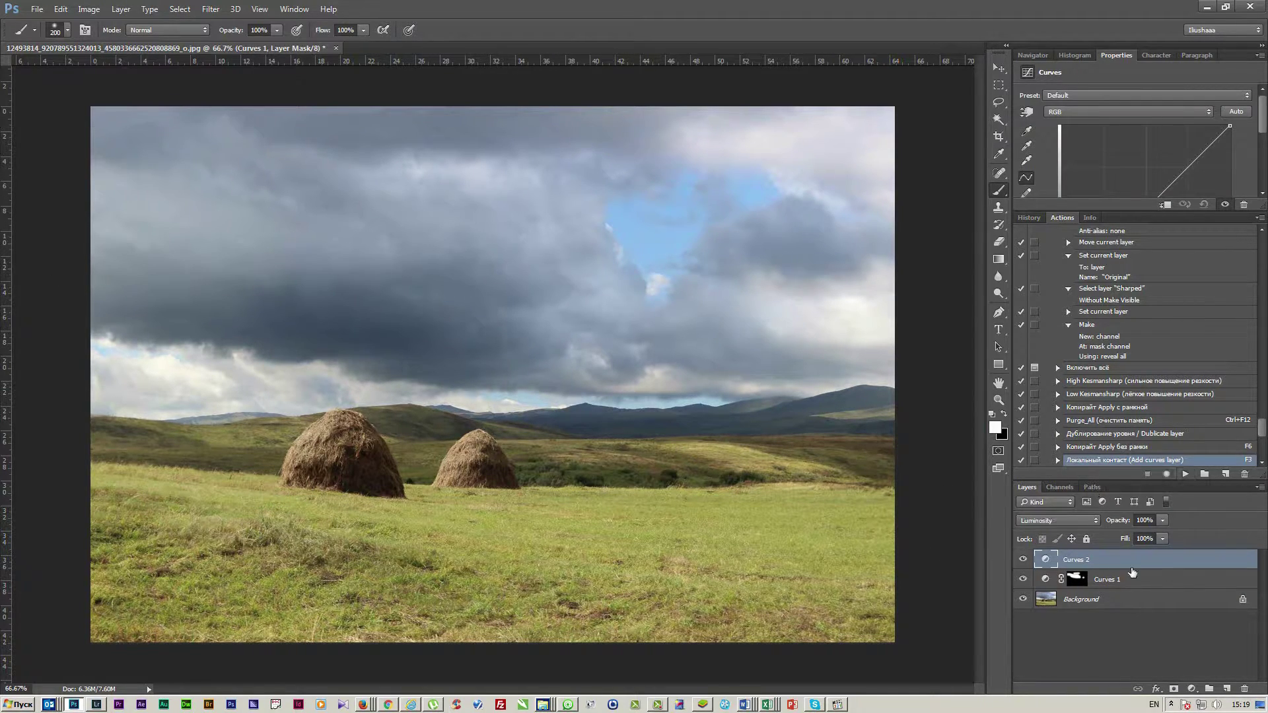
left_click(1027, 111)
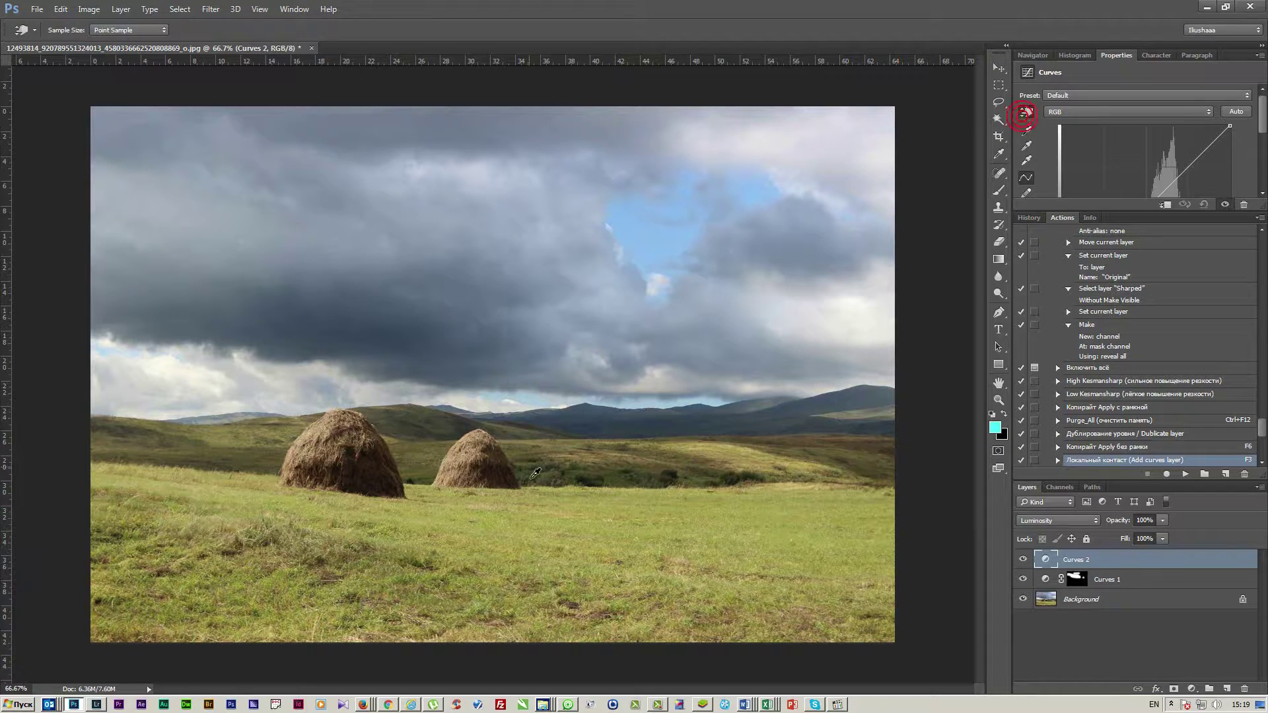
left_click_drag(335, 578, 340, 558)
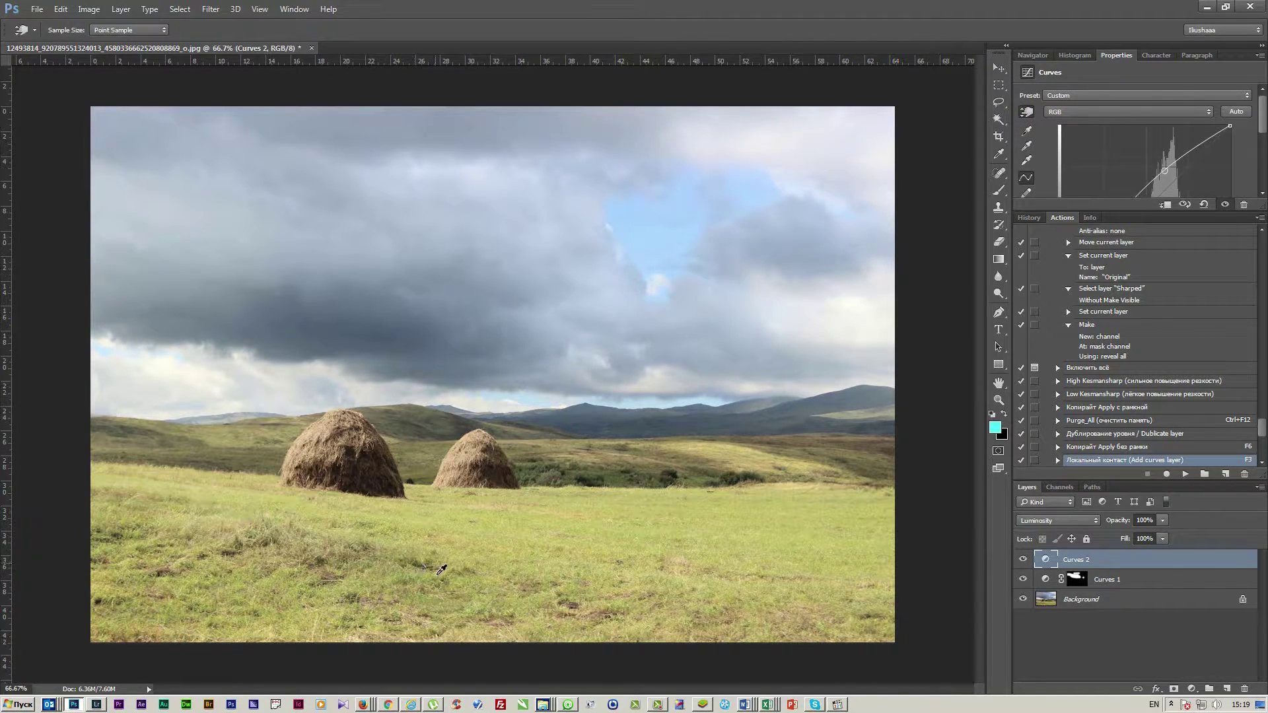
left_click_drag(425, 572, 424, 579)
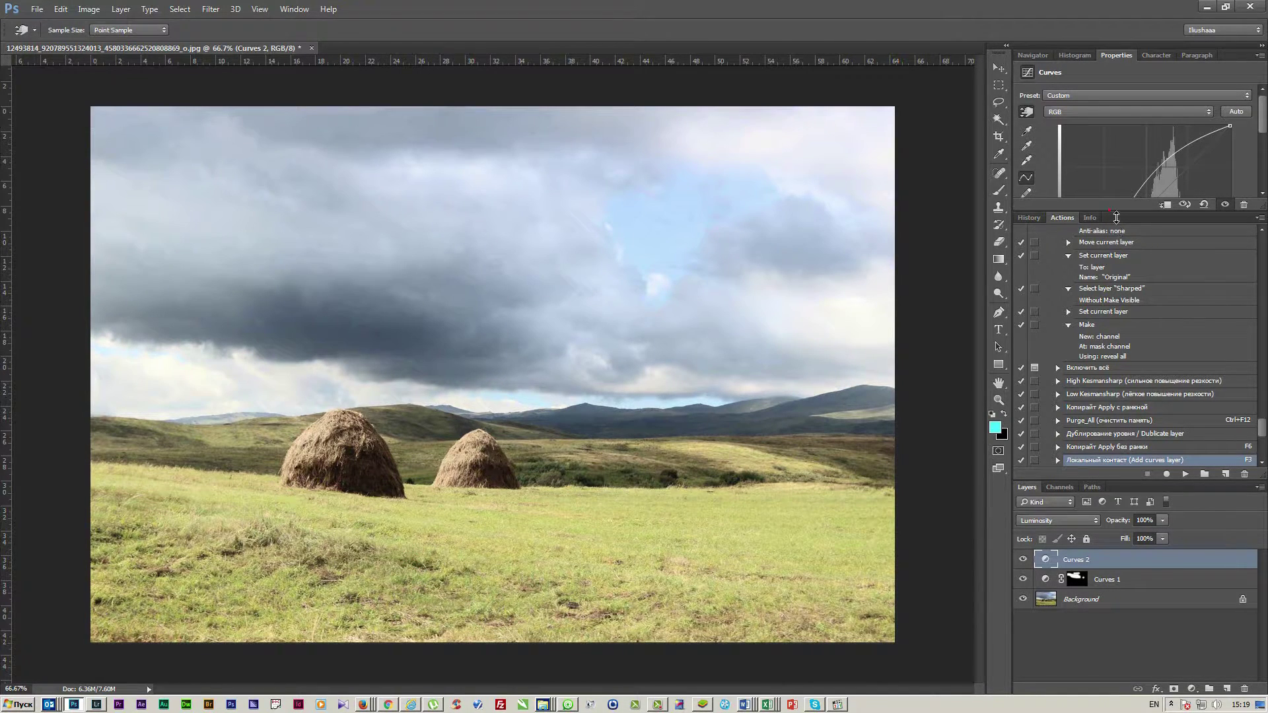
left_click_drag(1116, 217, 1116, 302)
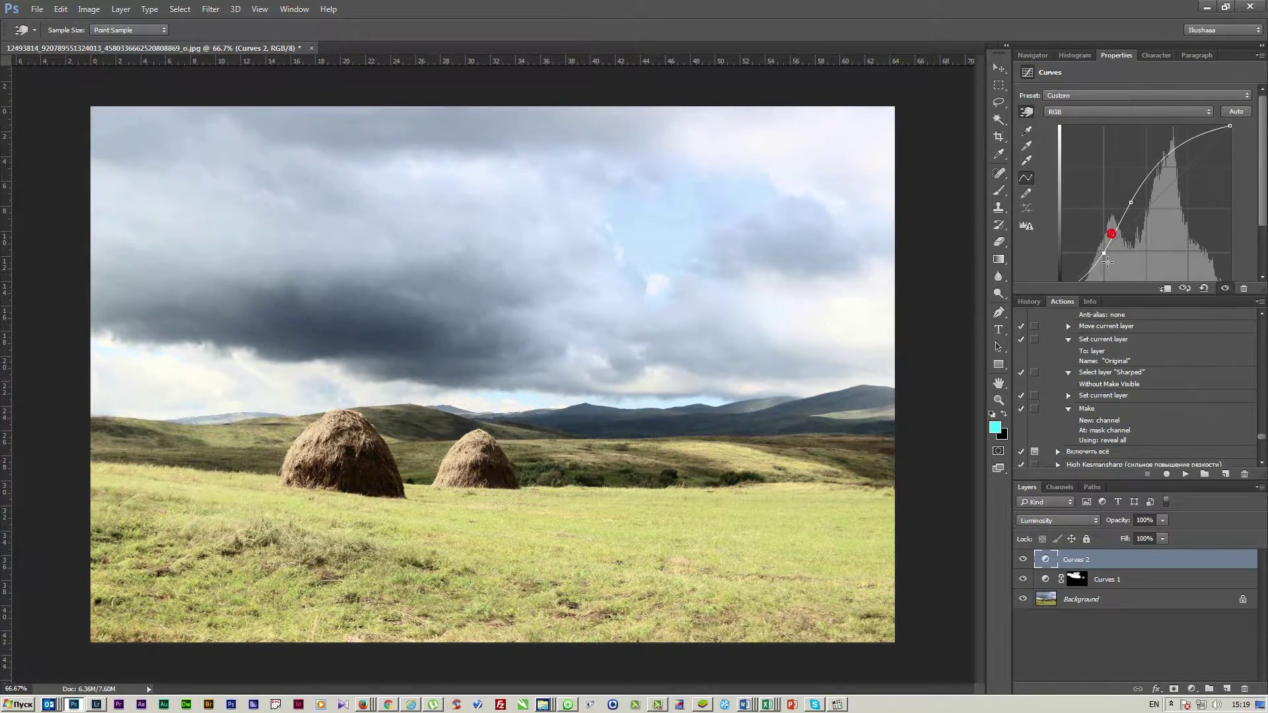
left_click_drag(1111, 233, 1136, 206)
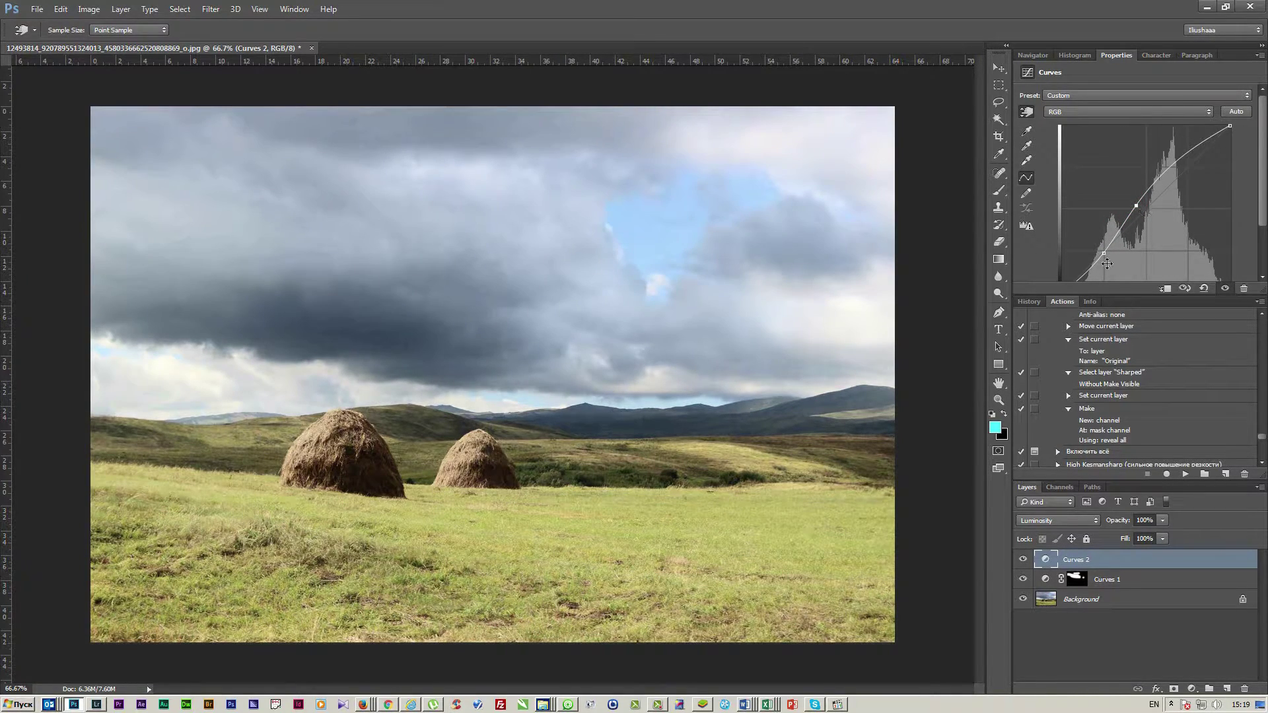
left_click_drag(1107, 264, 1104, 264)
left_click_drag(1136, 206, 1143, 223)
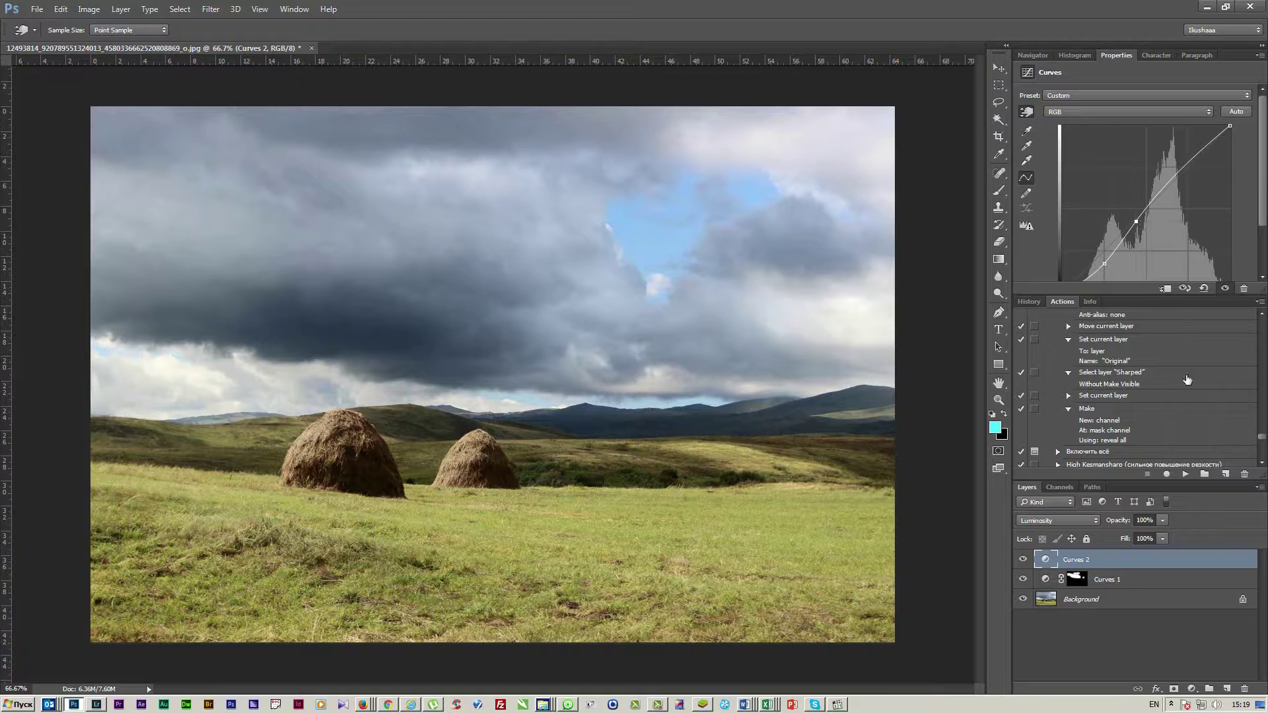
Add a black mask to the Curves 2 layer and paint its contrast into the foreground grass with a white 200 px brush
left_click(1173, 689)
key("b")
key("d")
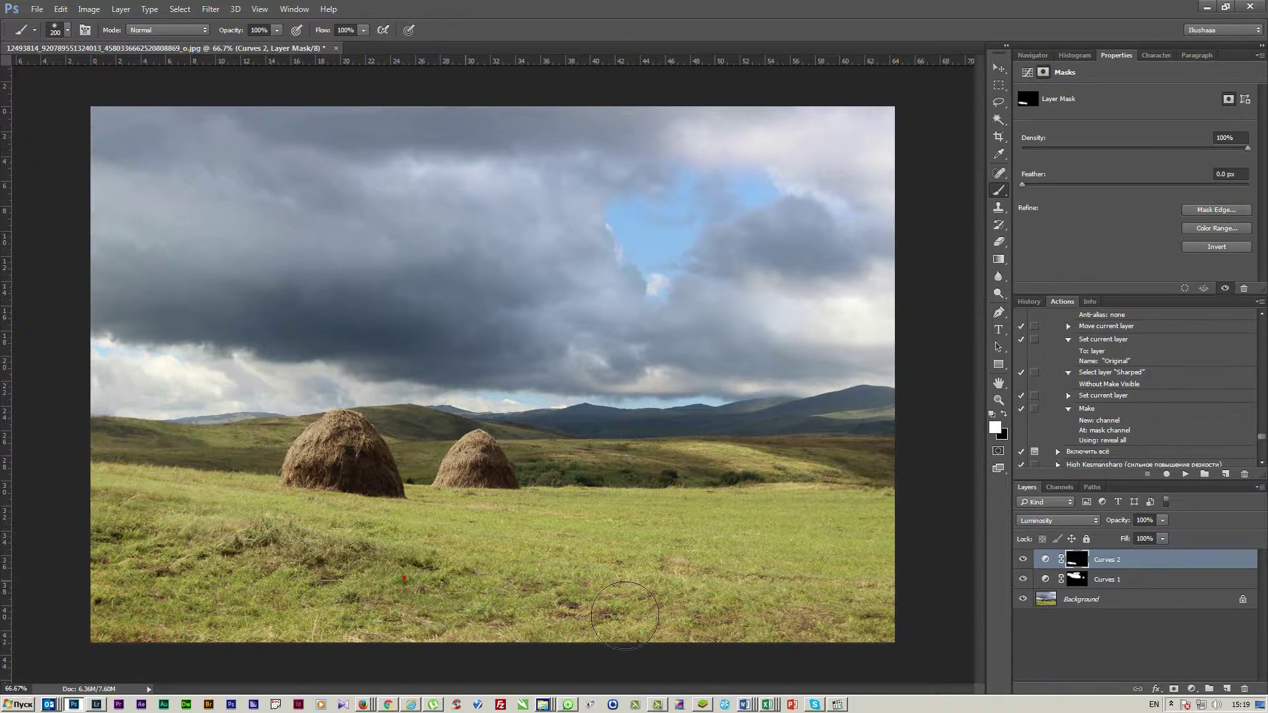
mouse_move(625, 614)
left_mouse_down()
mouse_move(859, 607)
mouse_move(821, 581)
mouse_move(366, 567)
left_mouse_up()
Add a Vibrance adjustment layer with Vibrance +82 and Saturation -10
left_click(1192, 689)
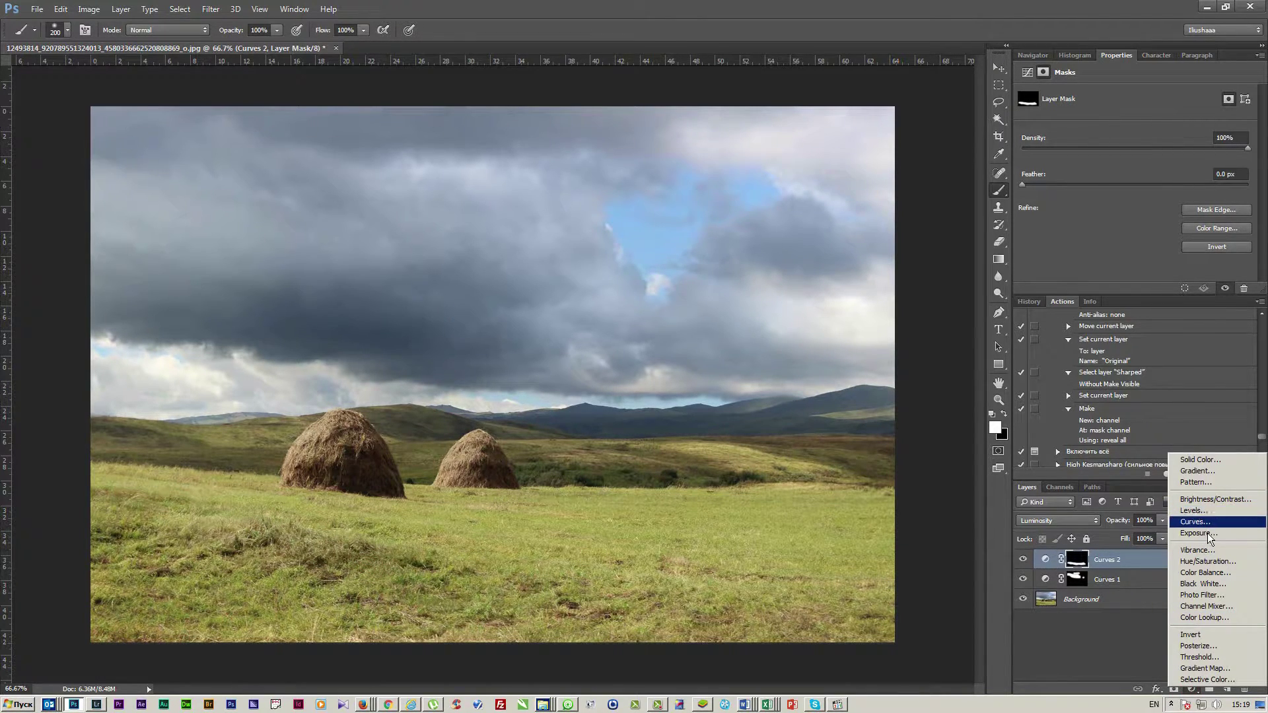
left_click(1197, 550)
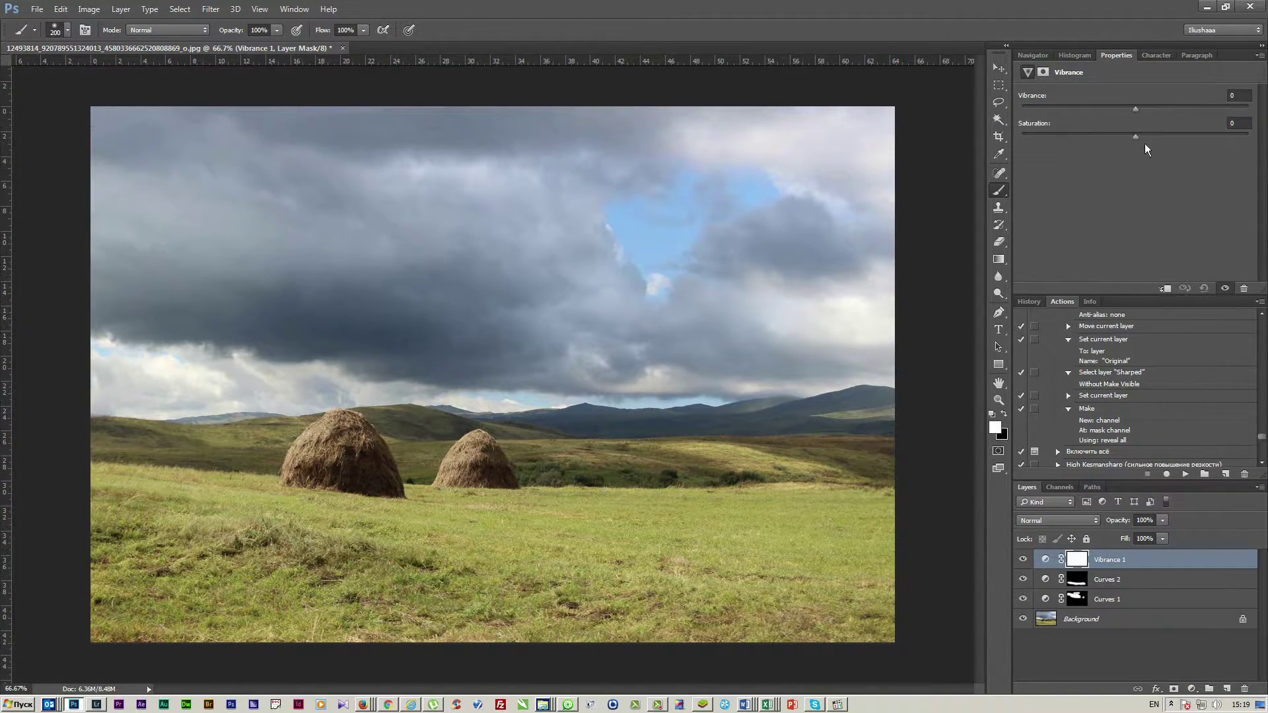
left_click_drag(1143, 113, 1224, 121)
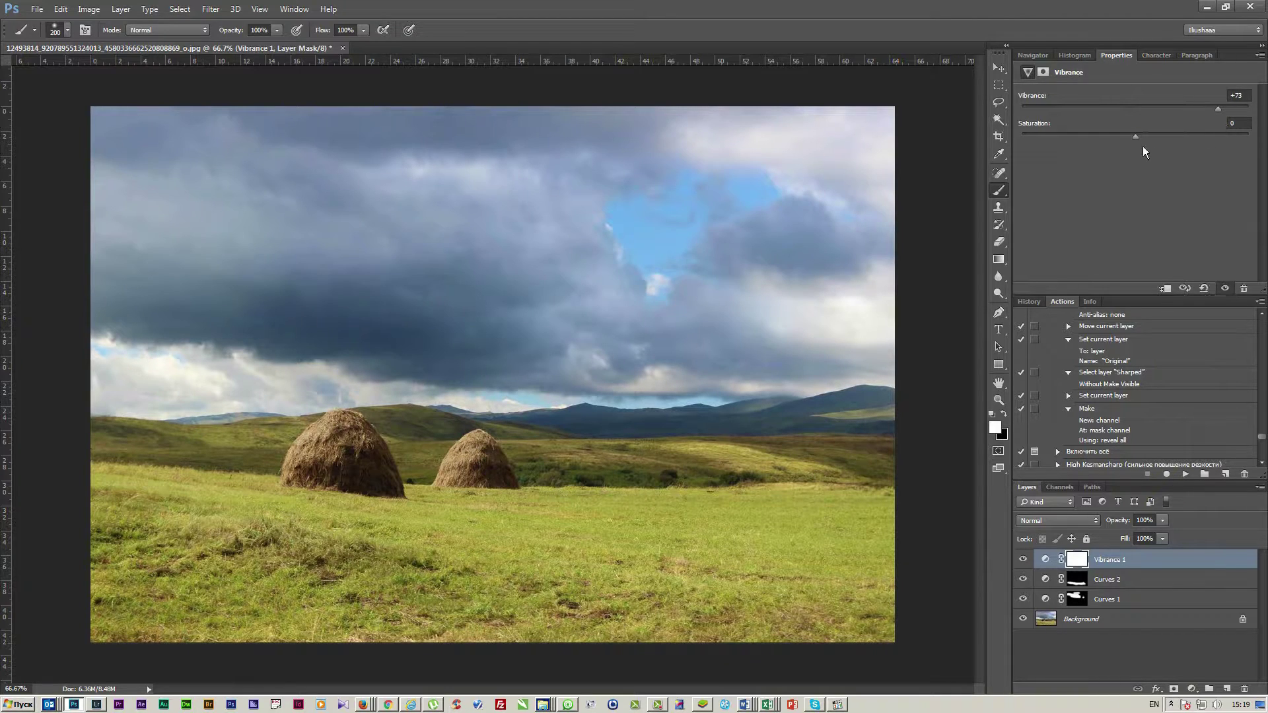
left_click_drag(1126, 146, 1131, 145)
Add a Selective Color layer with Yellow -4 for Greens, and Cyan +33, Magenta +27 and Yellow -23 for Yellows
left_click(1192, 689)
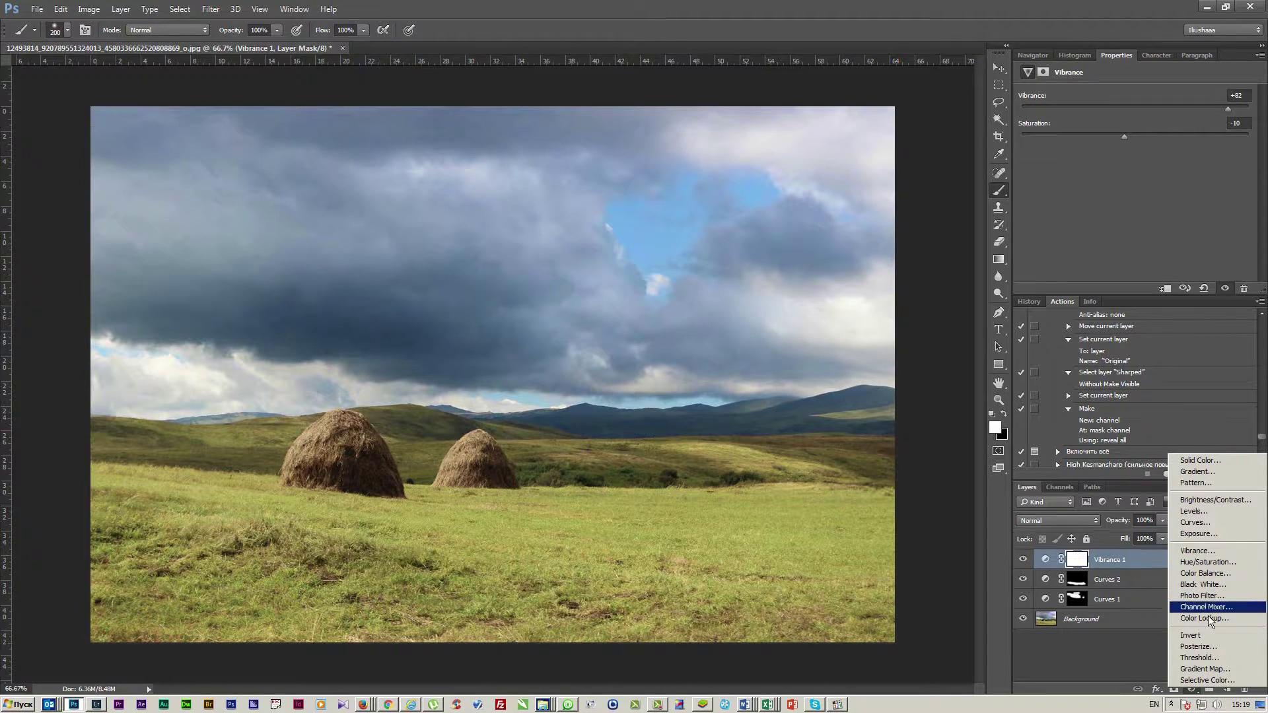
left_click(1208, 680)
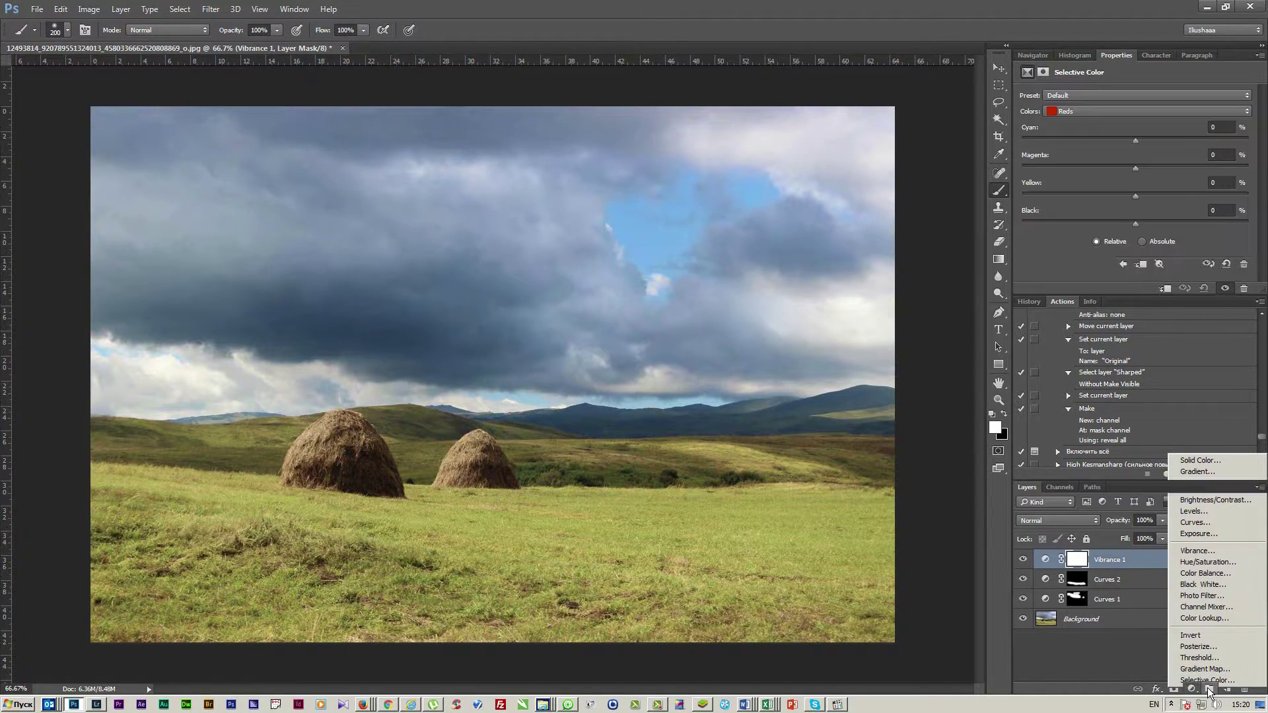
left_click(1115, 113)
left_click(1108, 147)
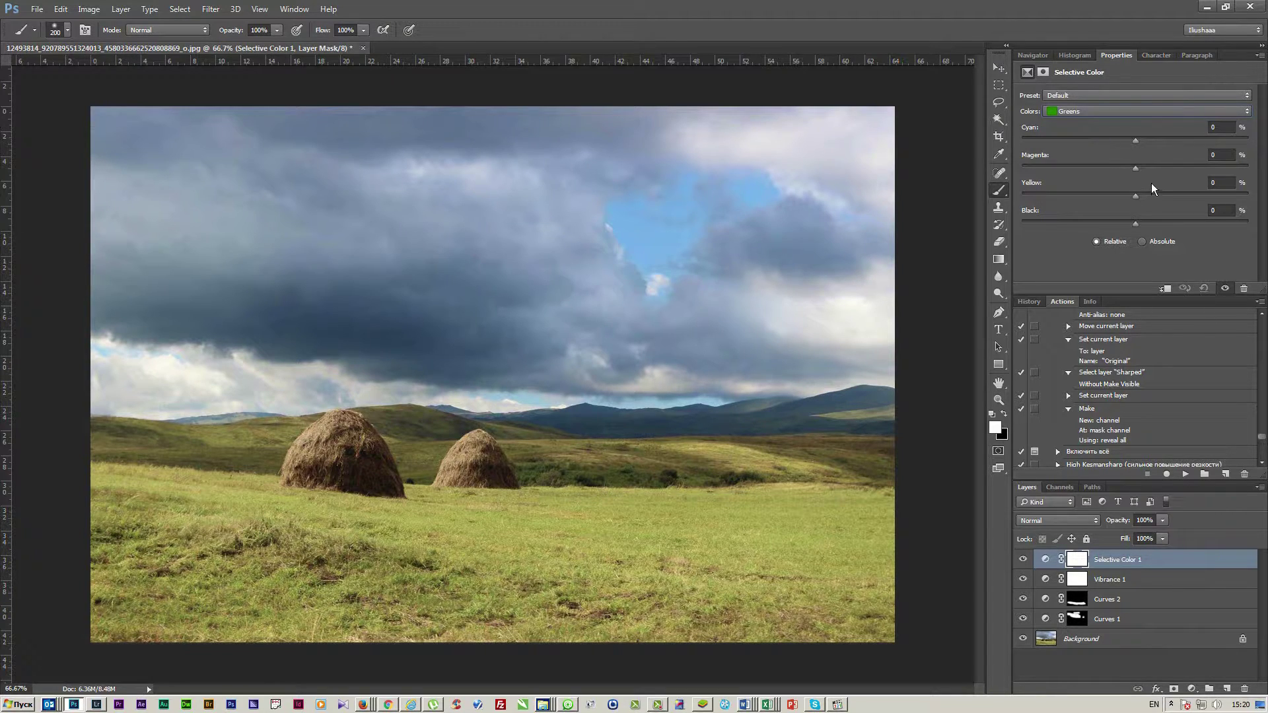
mouse_move(1141, 202)
left_mouse_down()
mouse_move(1118, 207)
mouse_move(1168, 213)
mouse_move(1136, 212)
left_mouse_up()
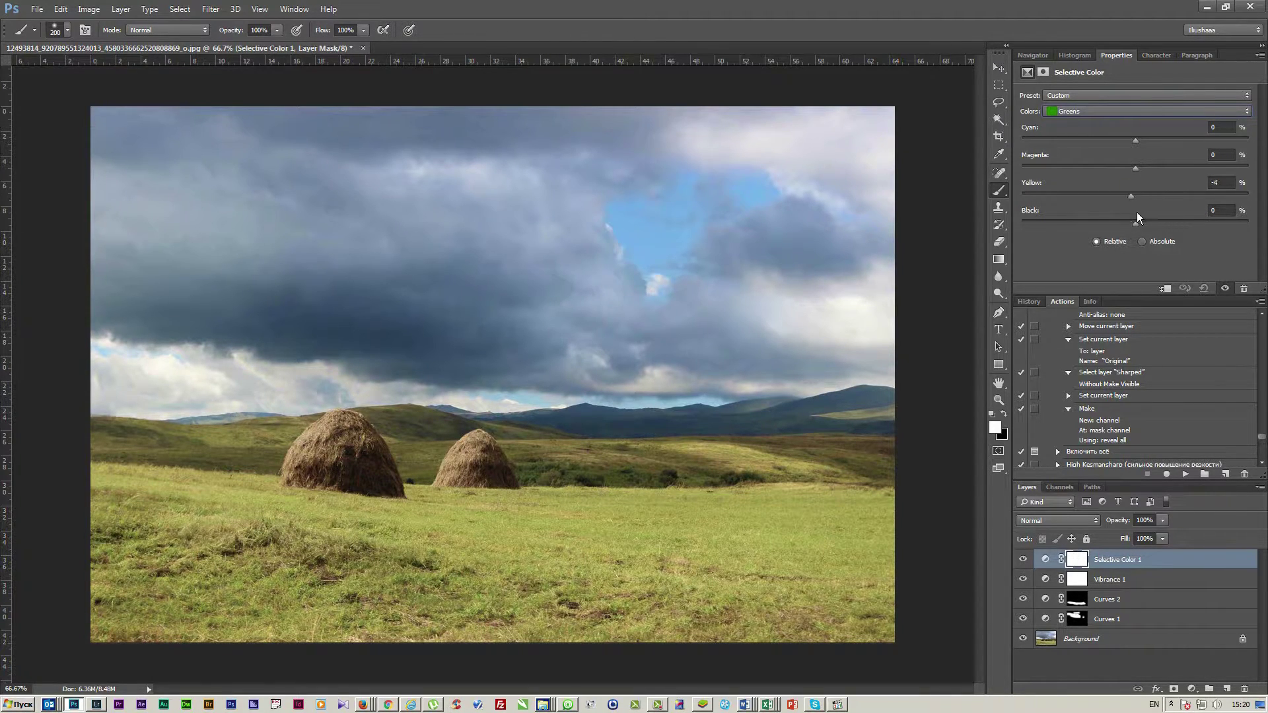
left_click(1112, 111)
left_click(1099, 136)
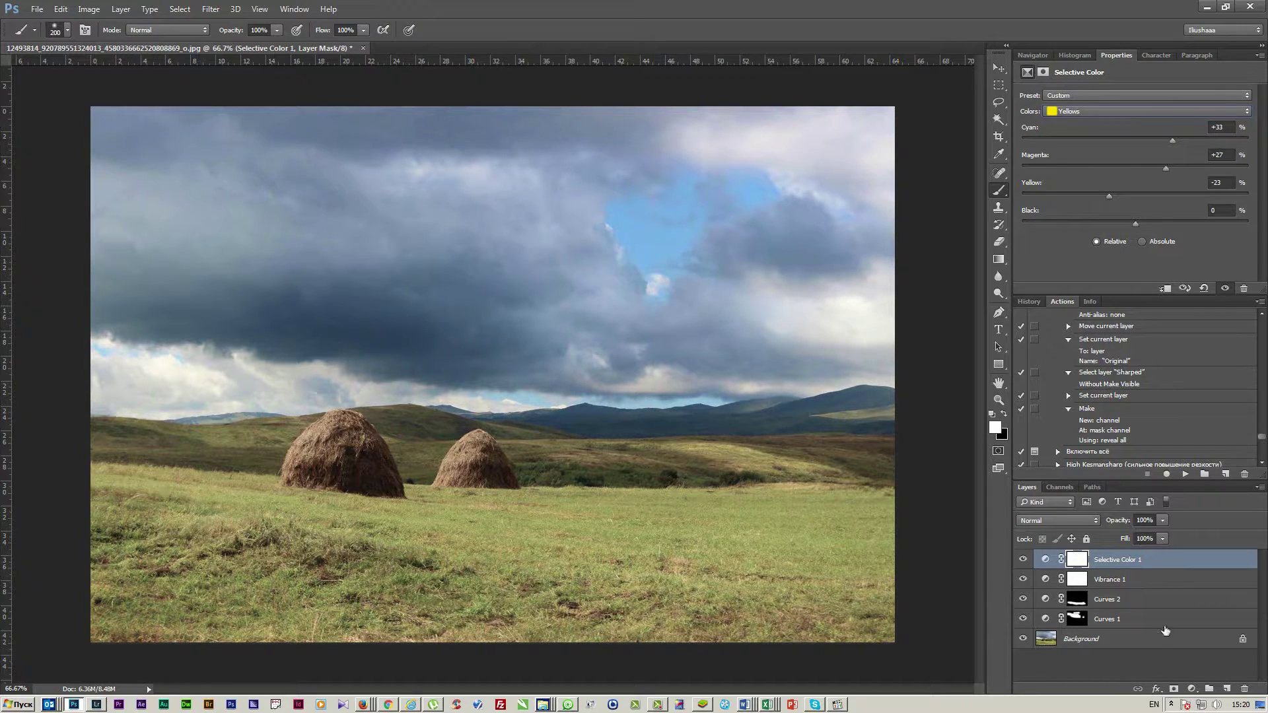
Add a Hue/Saturation layer and set the Yellows to Saturation +36 and Lightness -4
left_click(1191, 689)
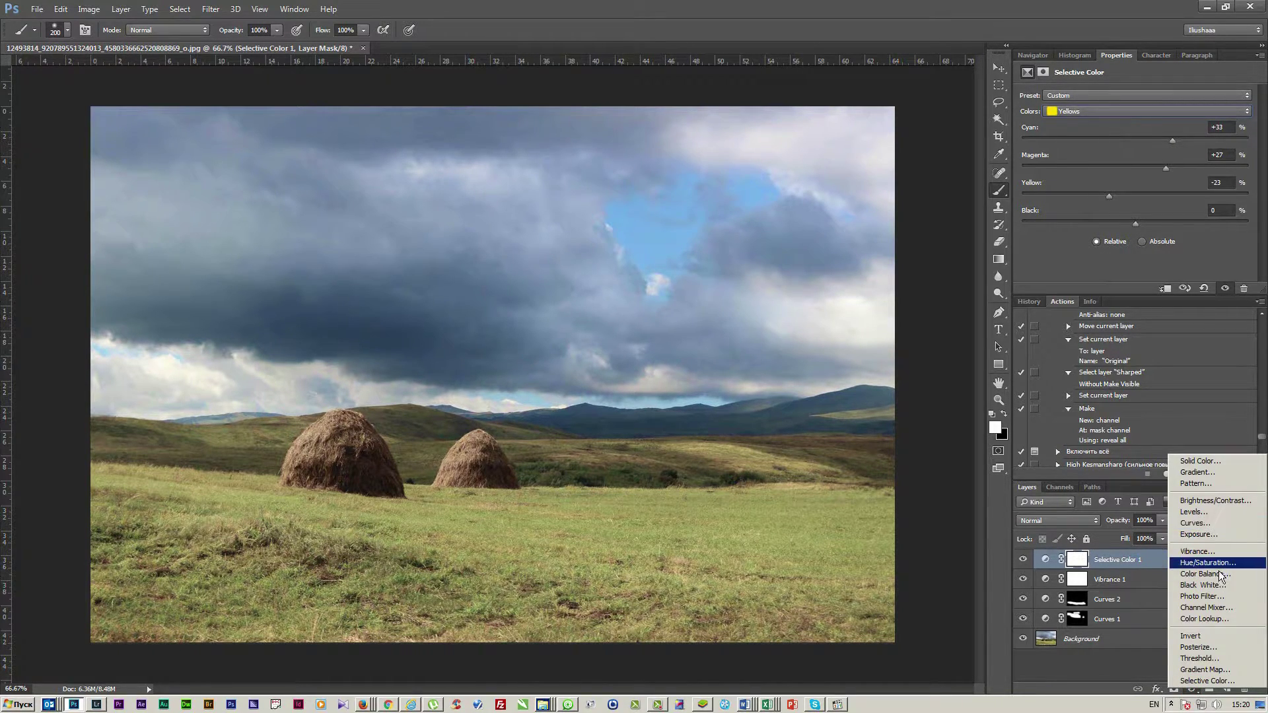
left_click(1218, 566)
left_click(1098, 115)
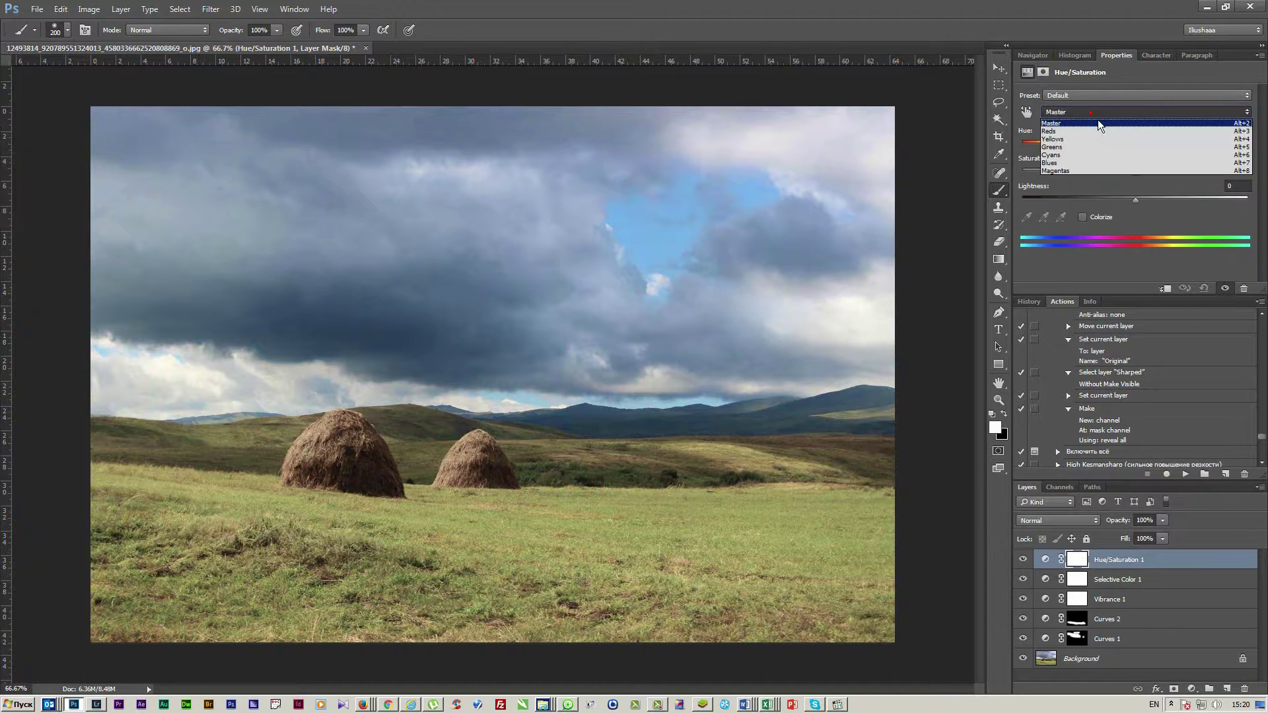
left_click(1079, 139)
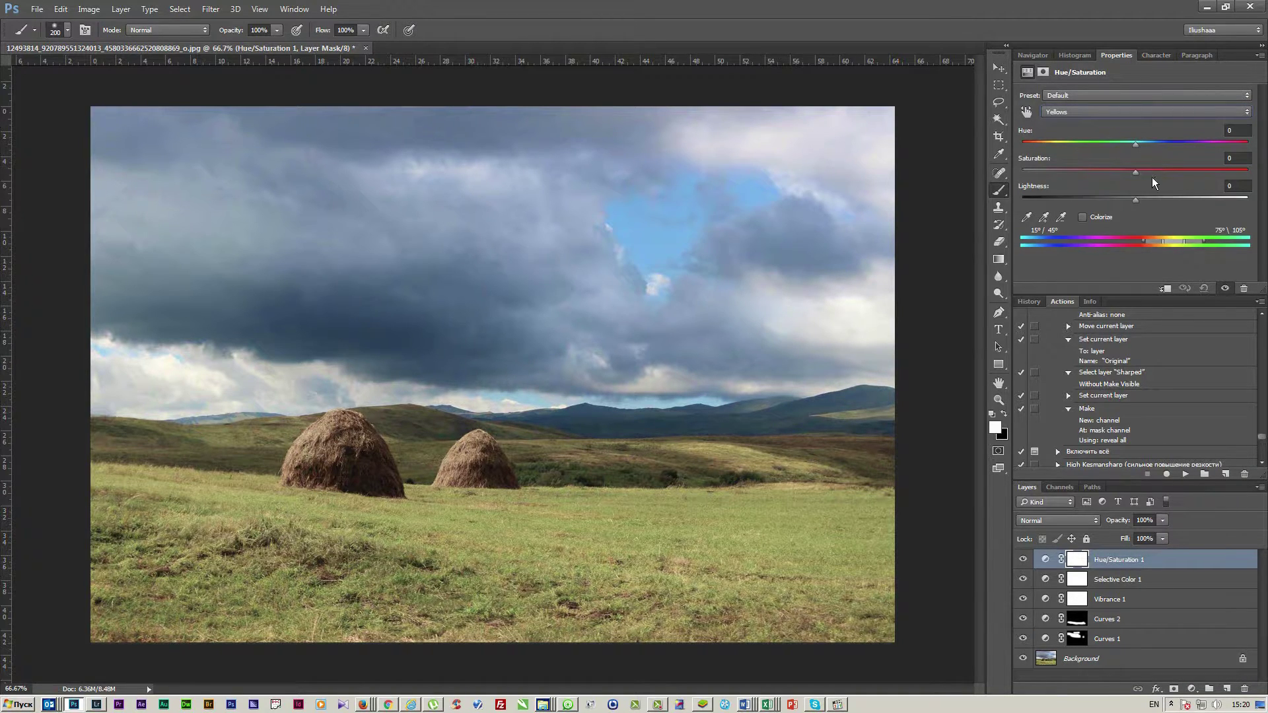
left_click_drag(1142, 178, 1191, 184)
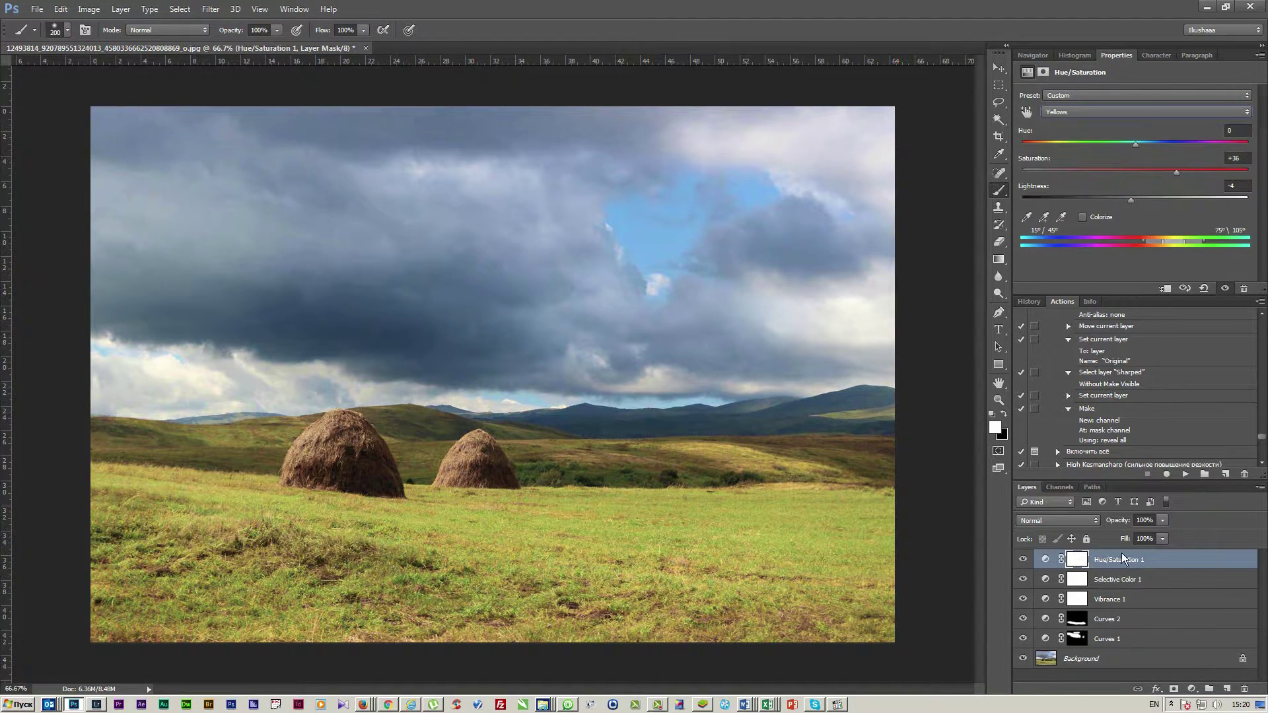
Flatten the image and save it as a progressive JPEG at quality 12, with an underscore added to the end of the file name
left_click(1260, 488)
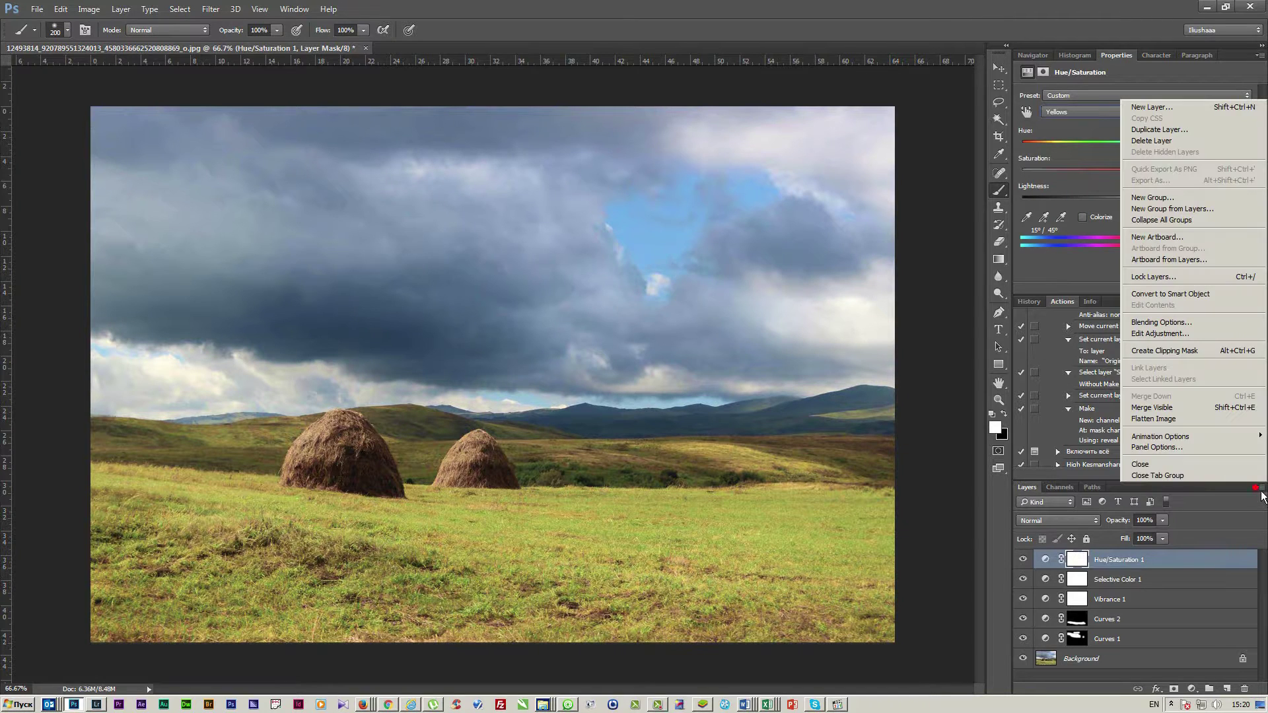
left_click(36, 8)
left_click(106, 271)
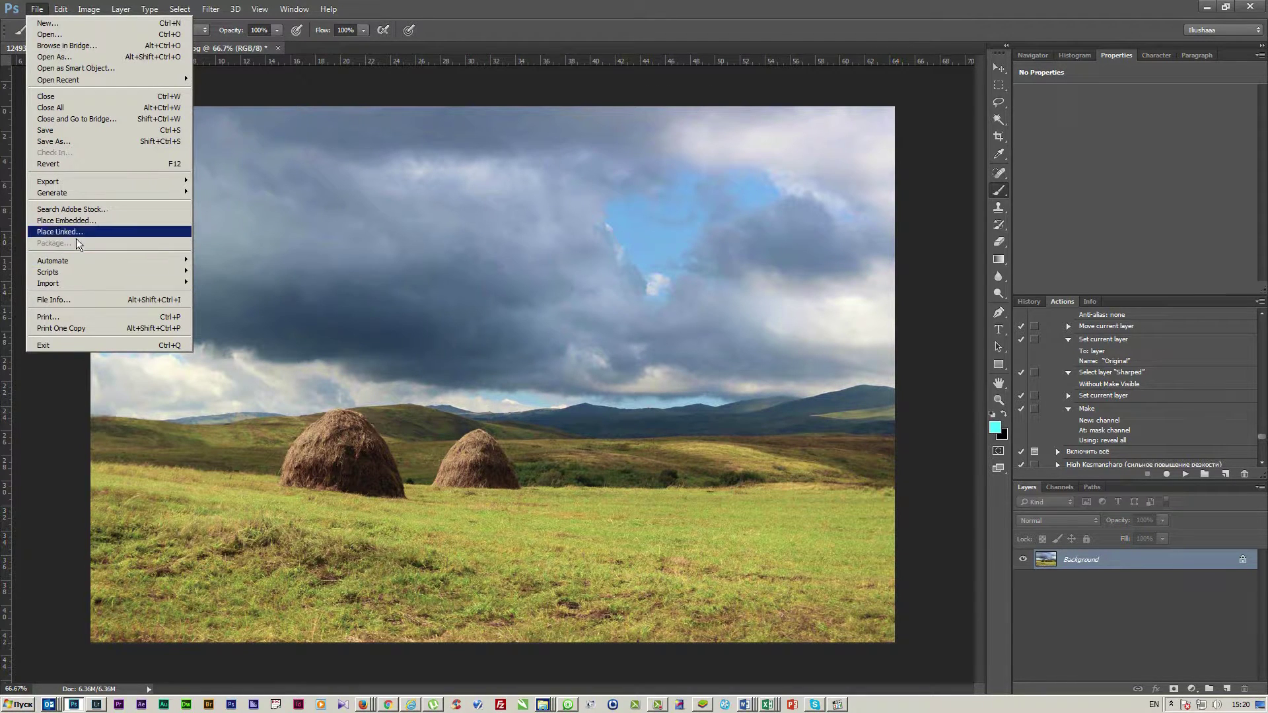
left_click(66, 164)
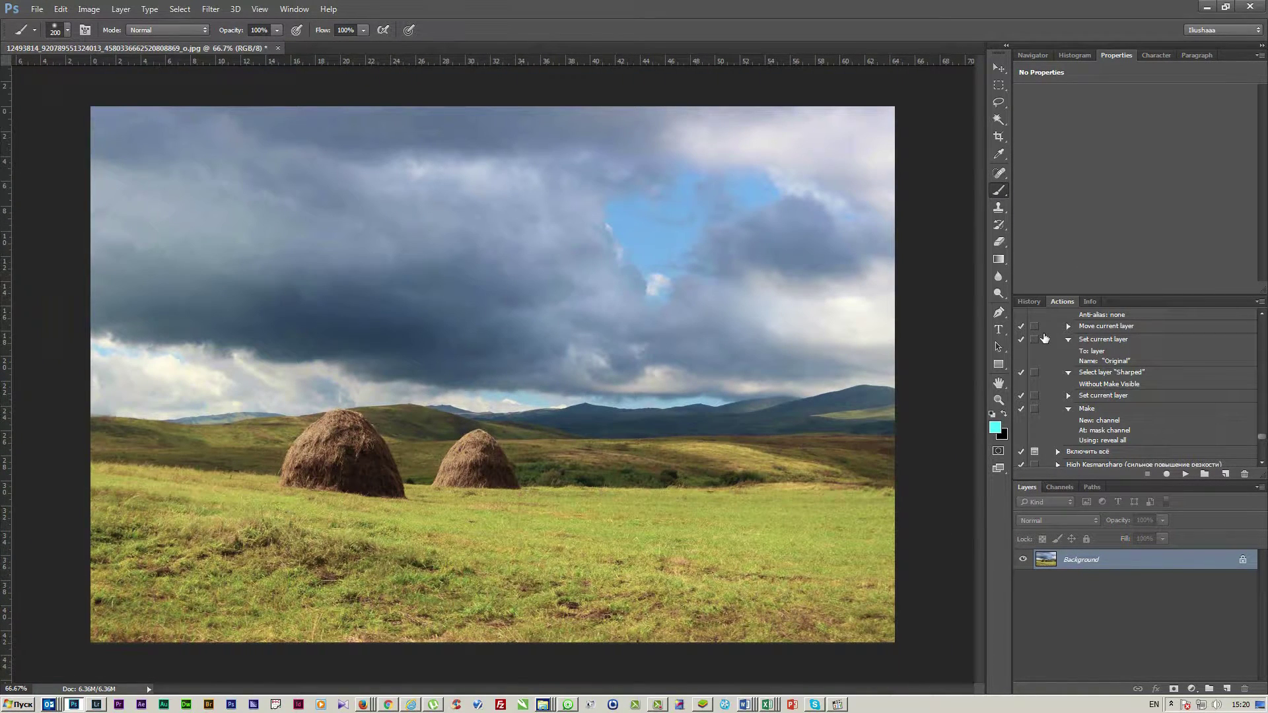
left_click(637, 277)
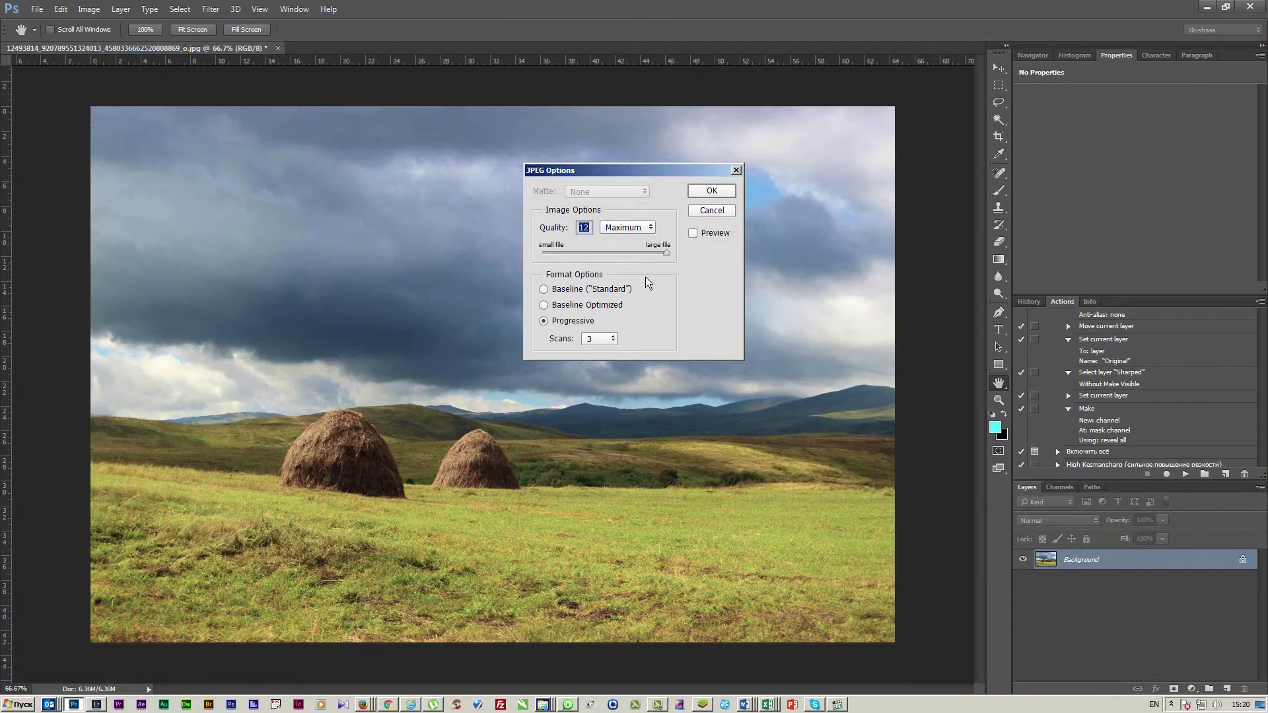
key("Return")
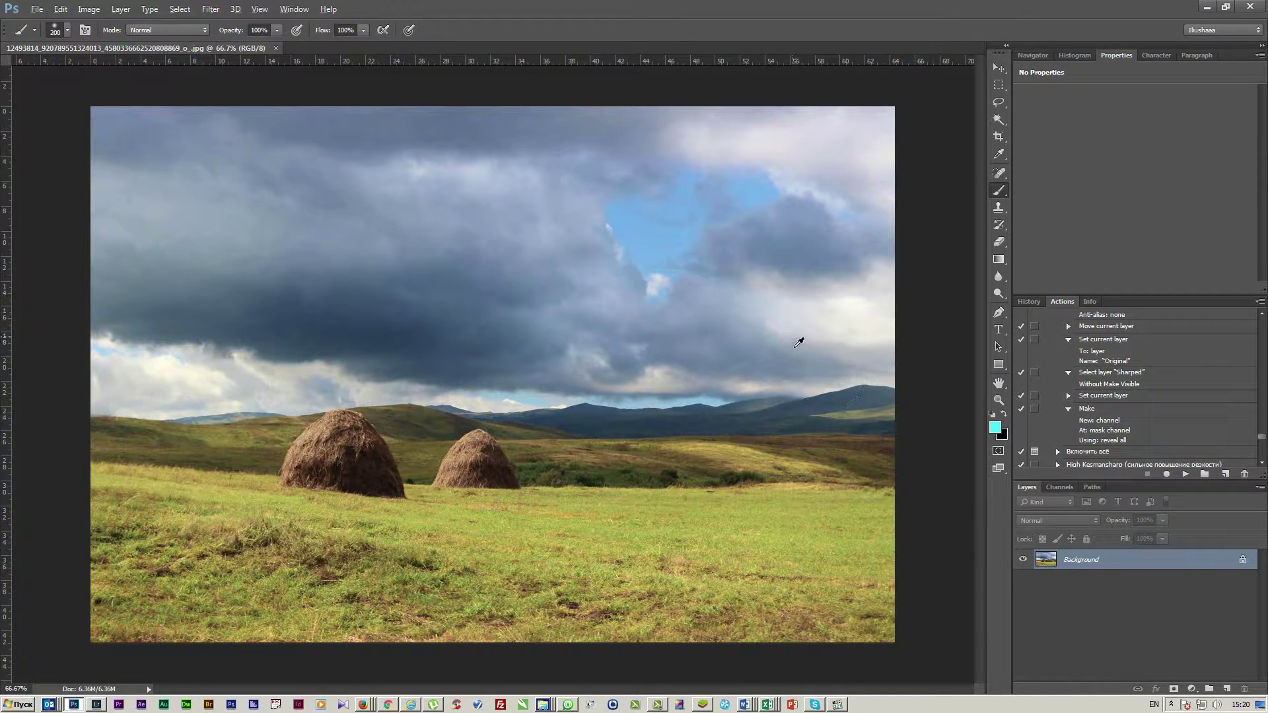
Switch to the Выбрано folder in Windows Explorer and view the two forest photos with the woman on the wooden platform full screen
key("alt+Tab")
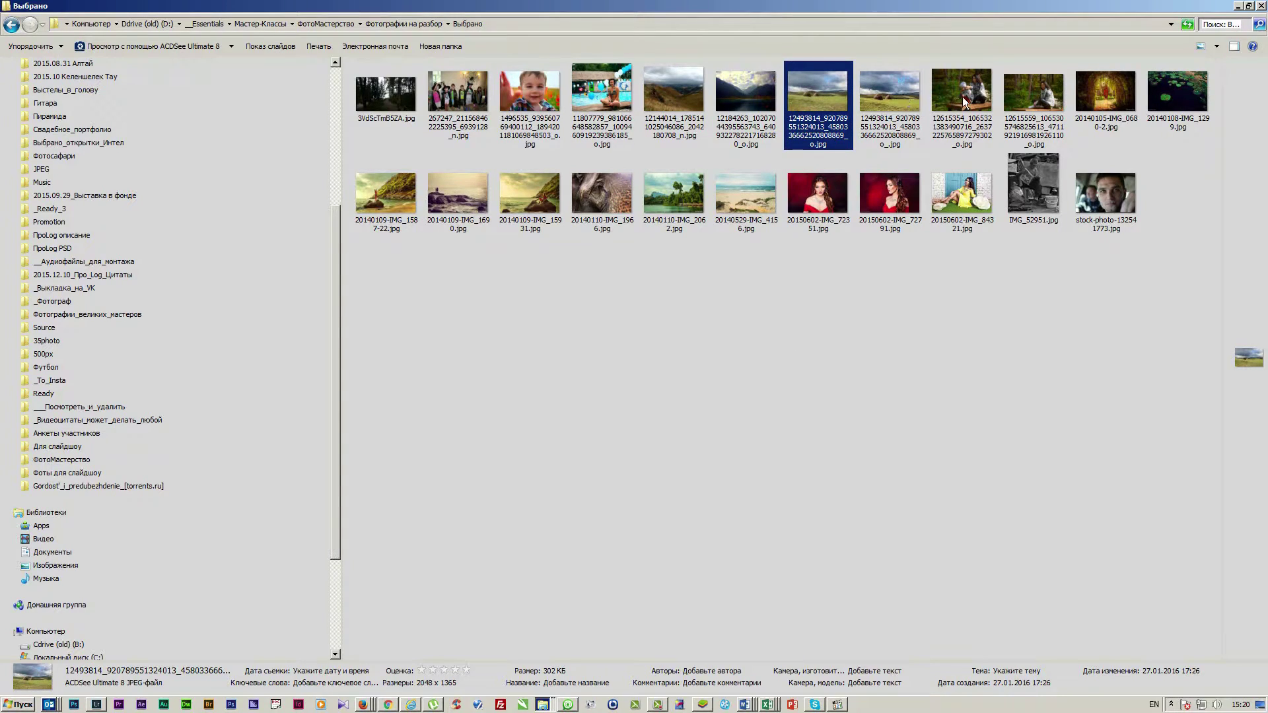
double_click(961, 97)
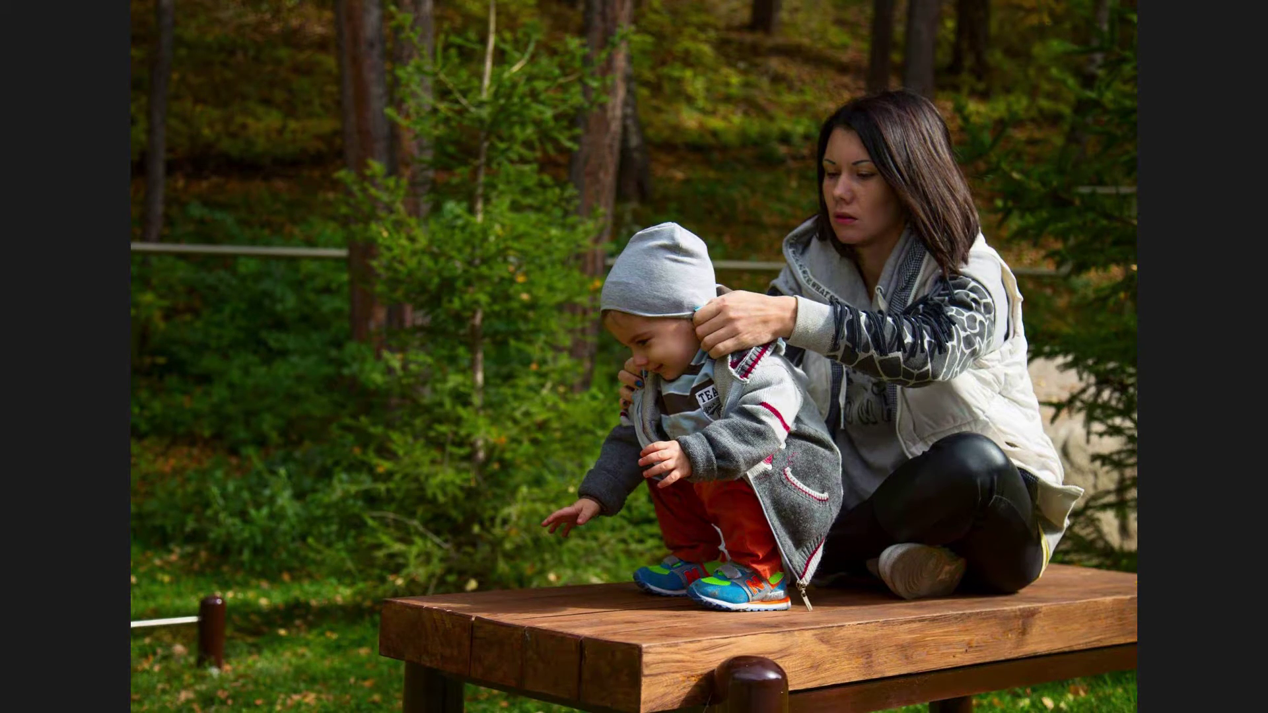
key("Right")
key("Right")
key("Left")
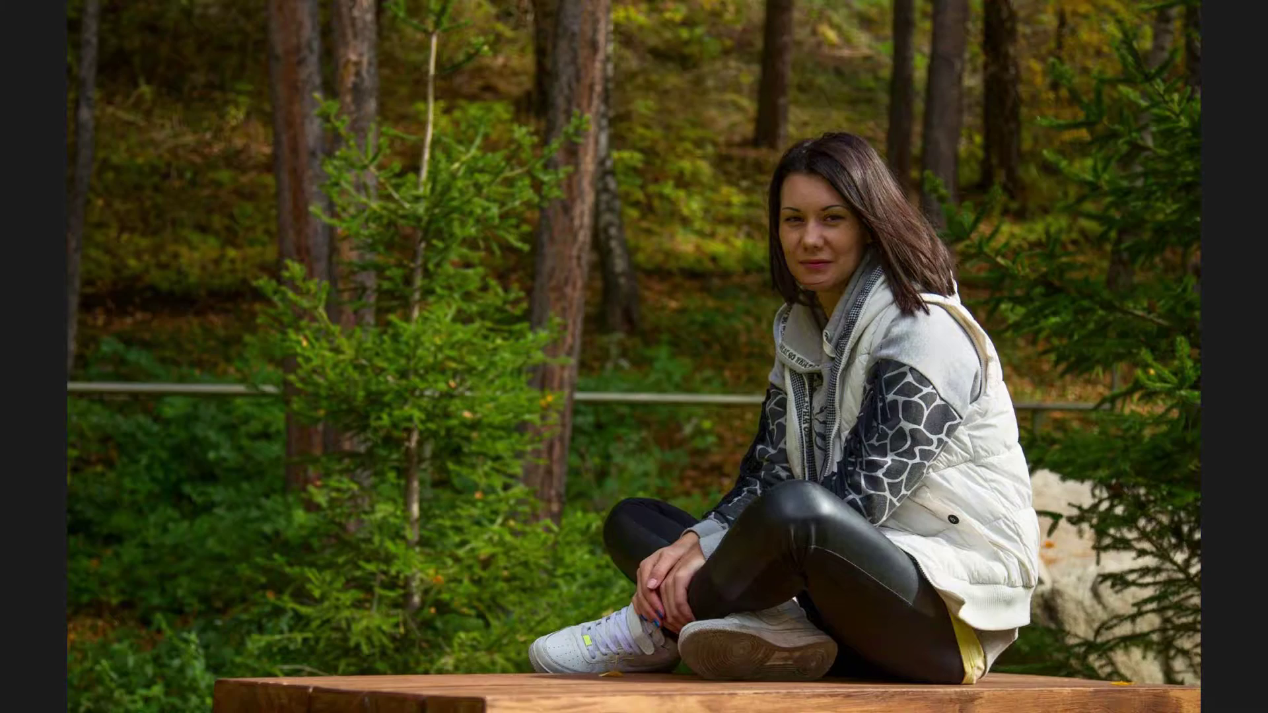
key("Escape")
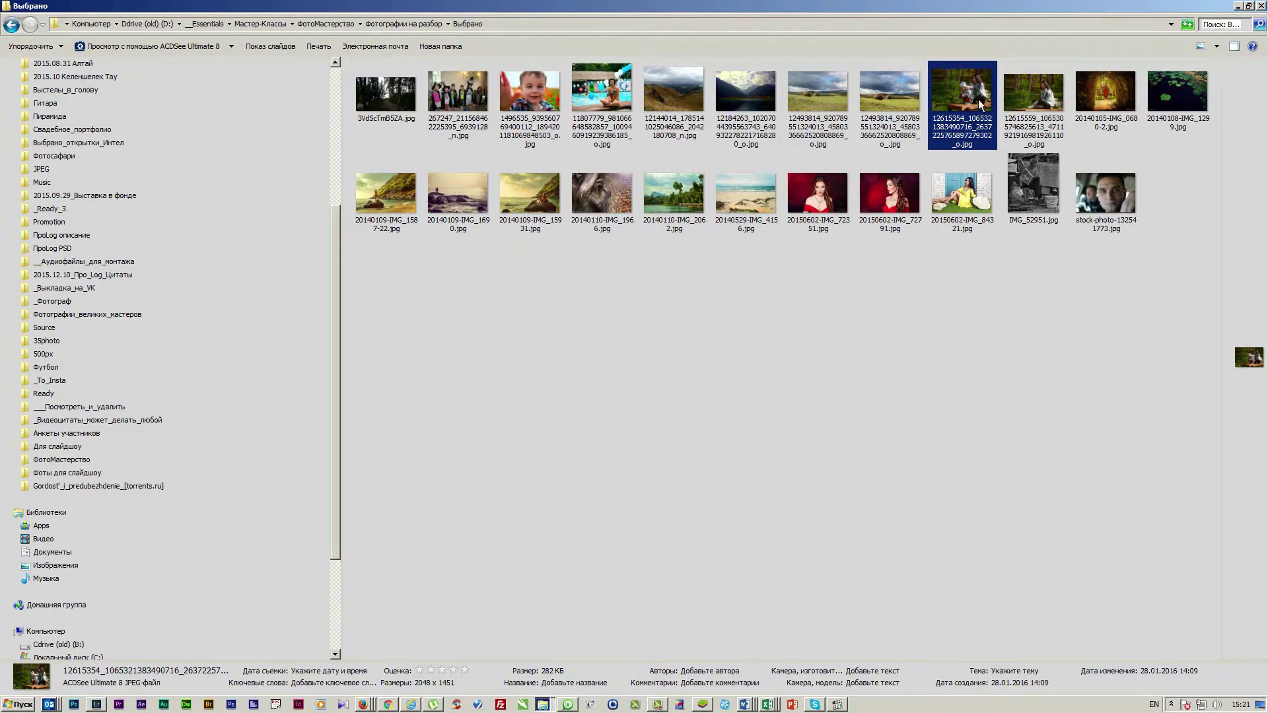
double_click(1023, 98)
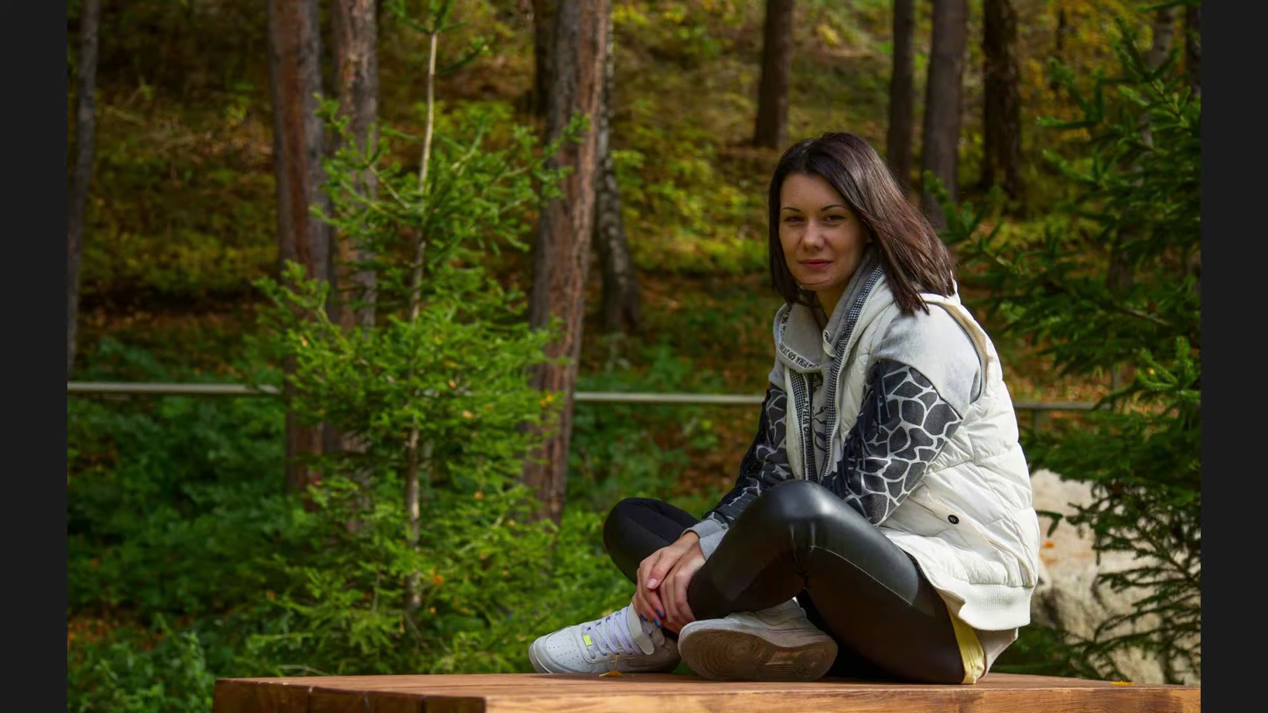